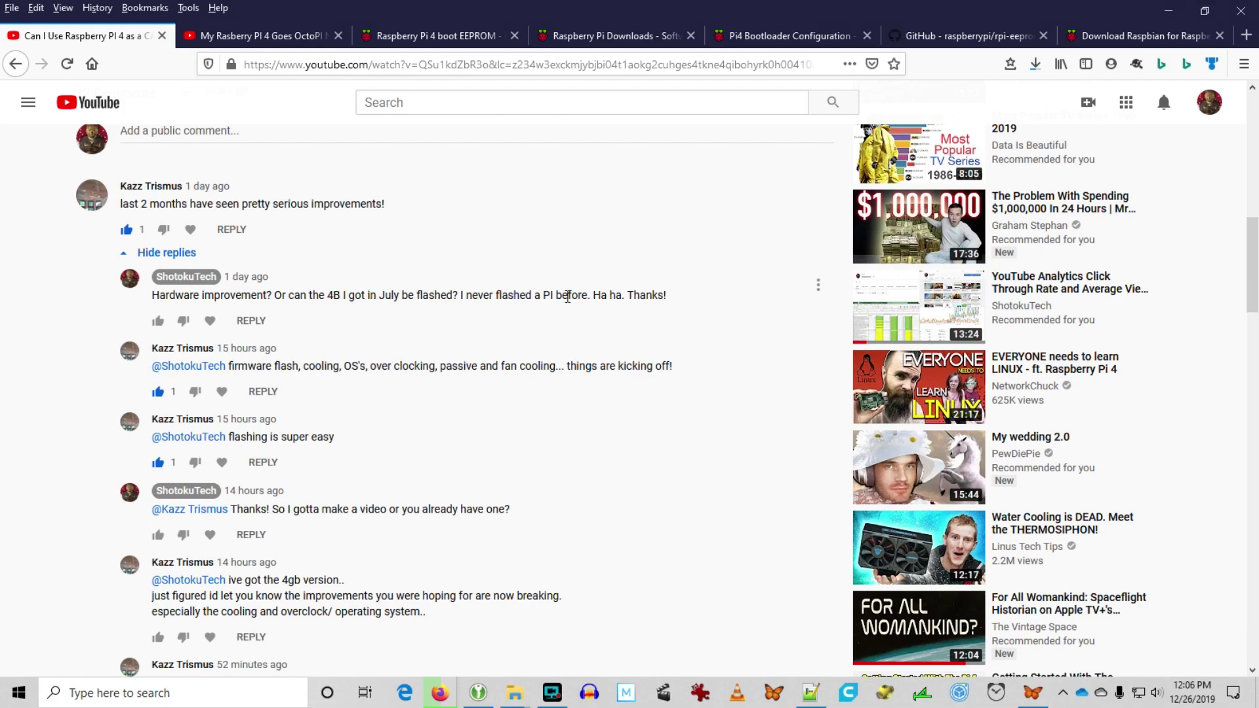
- Highlight parts of the 'flashing is super easy' and 'please make one!' comment replies
drag(293, 436, 325, 435)
scroll(423, 444, down, 3)
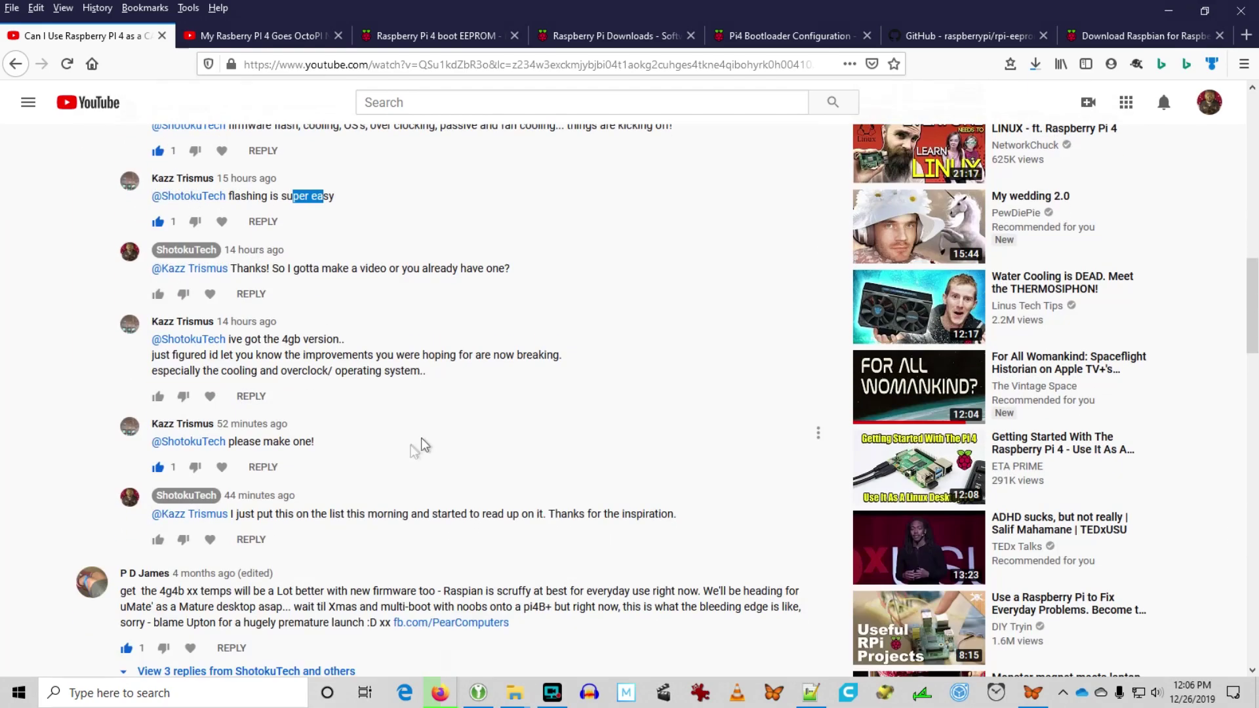
drag(248, 444, 303, 444)
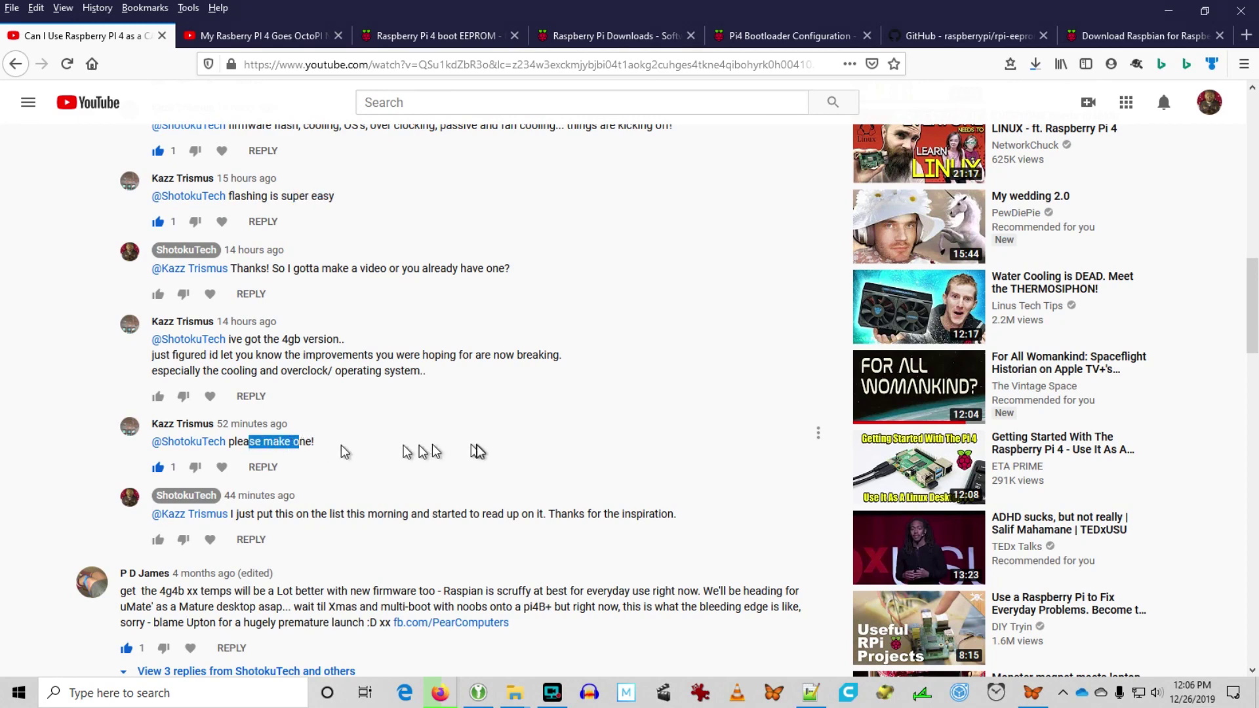
- Switch to the My Rasberry PI 4 Goes OctoPI Next video and briefly highlight its title
click(256, 37)
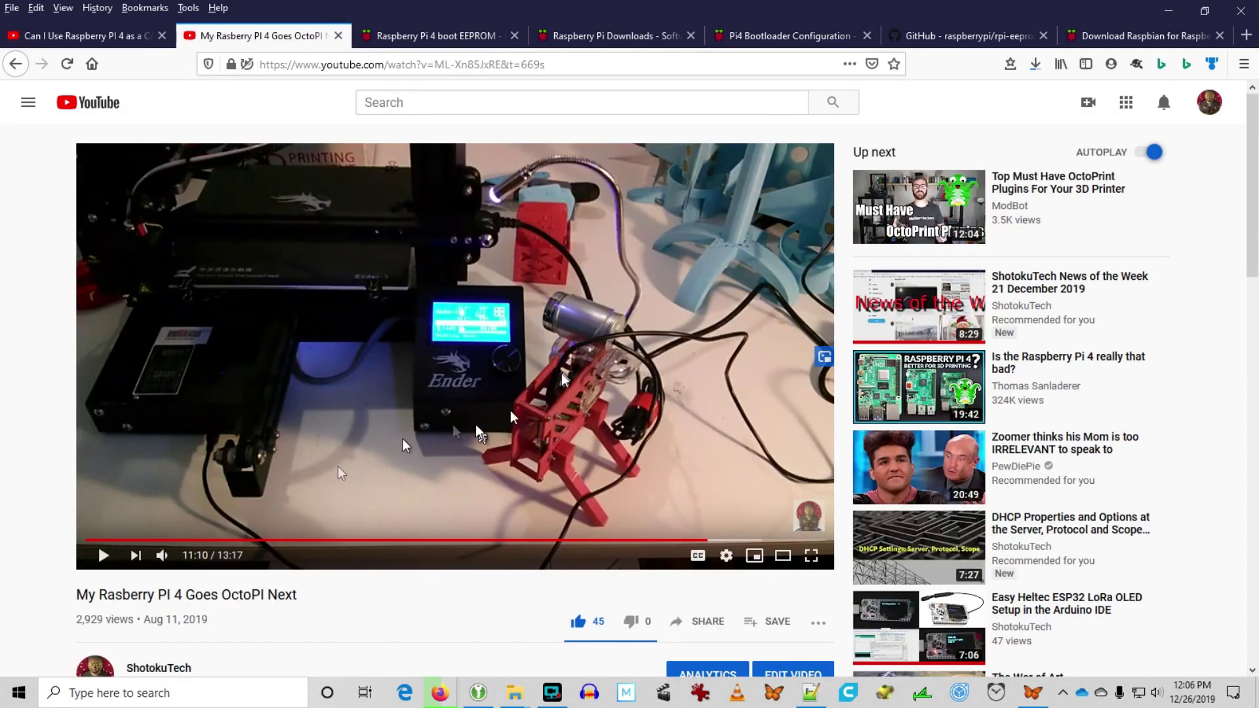
drag(115, 596, 279, 597)
click(441, 609)
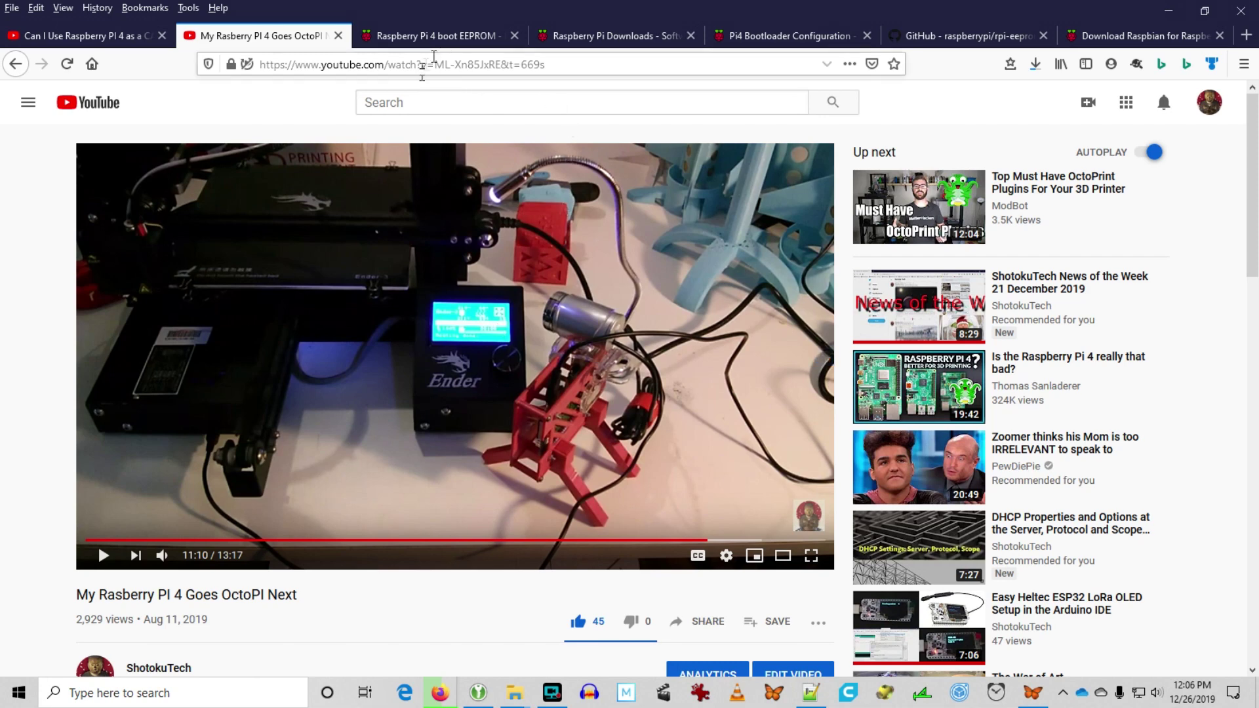
- Open the Raspberry Pi 4 boot EEPROM page and highlight the EEPROM size and bootcode.bin notes
click(448, 37)
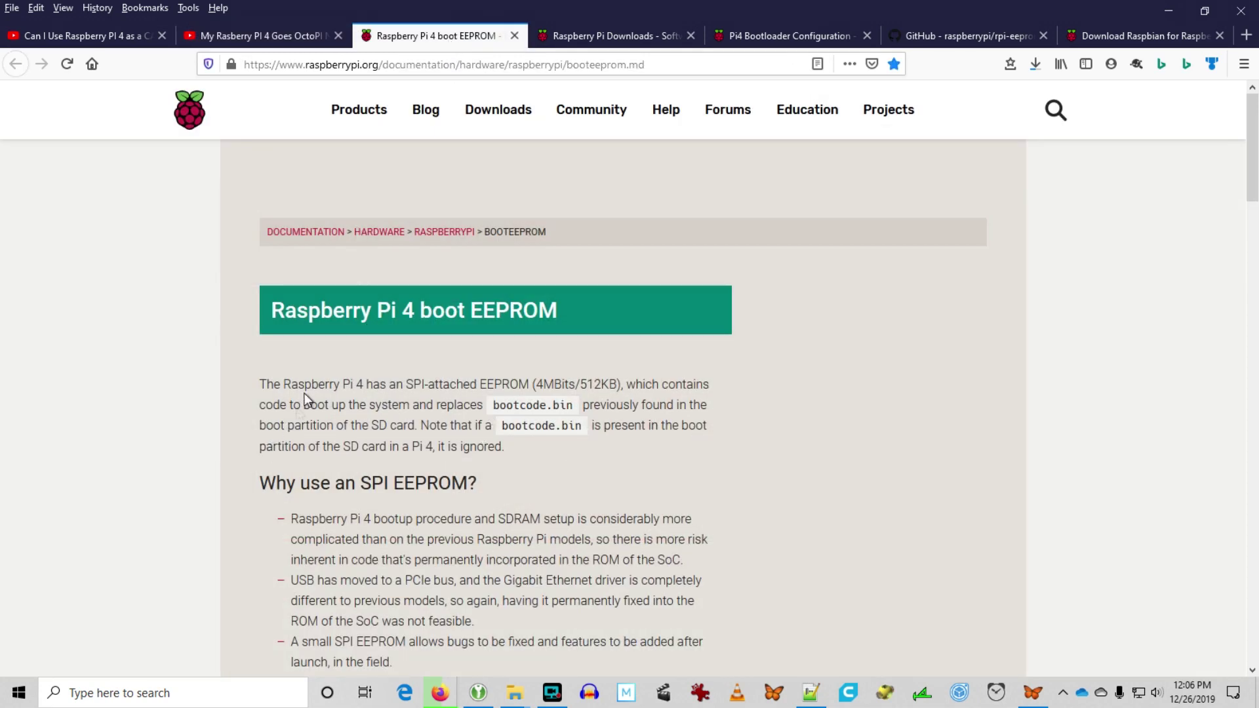
drag(348, 387, 608, 393)
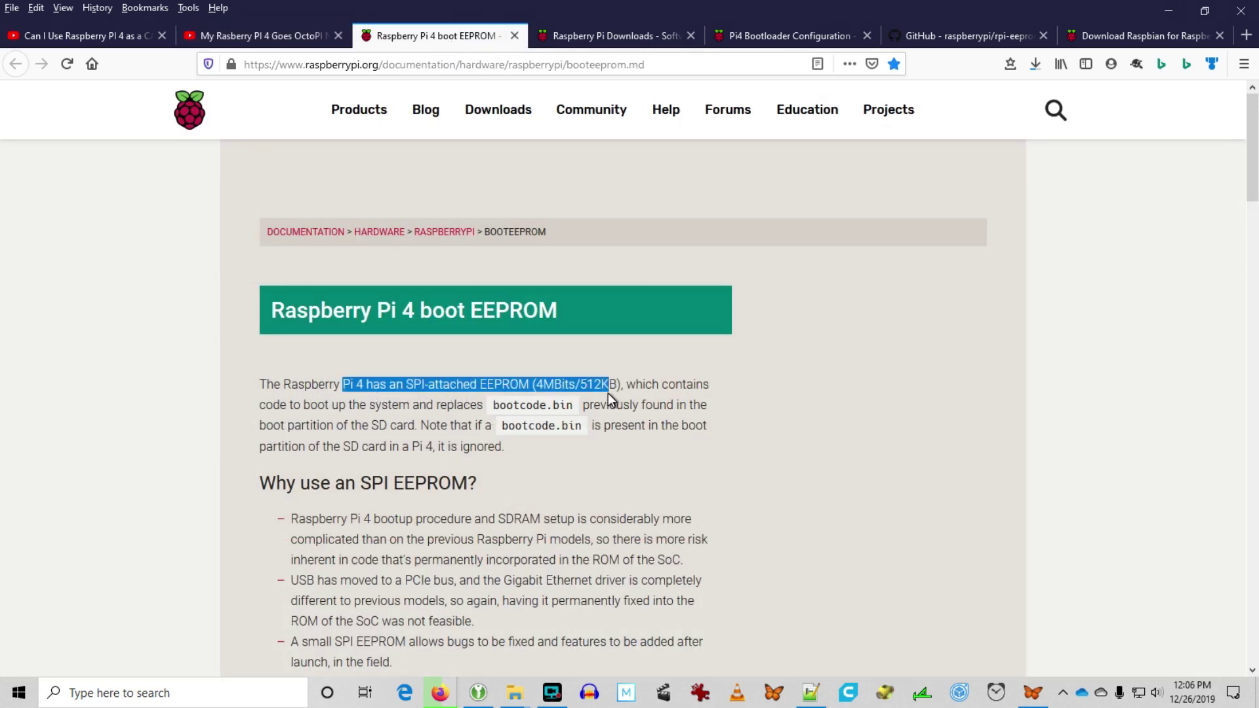
drag(362, 410, 631, 410)
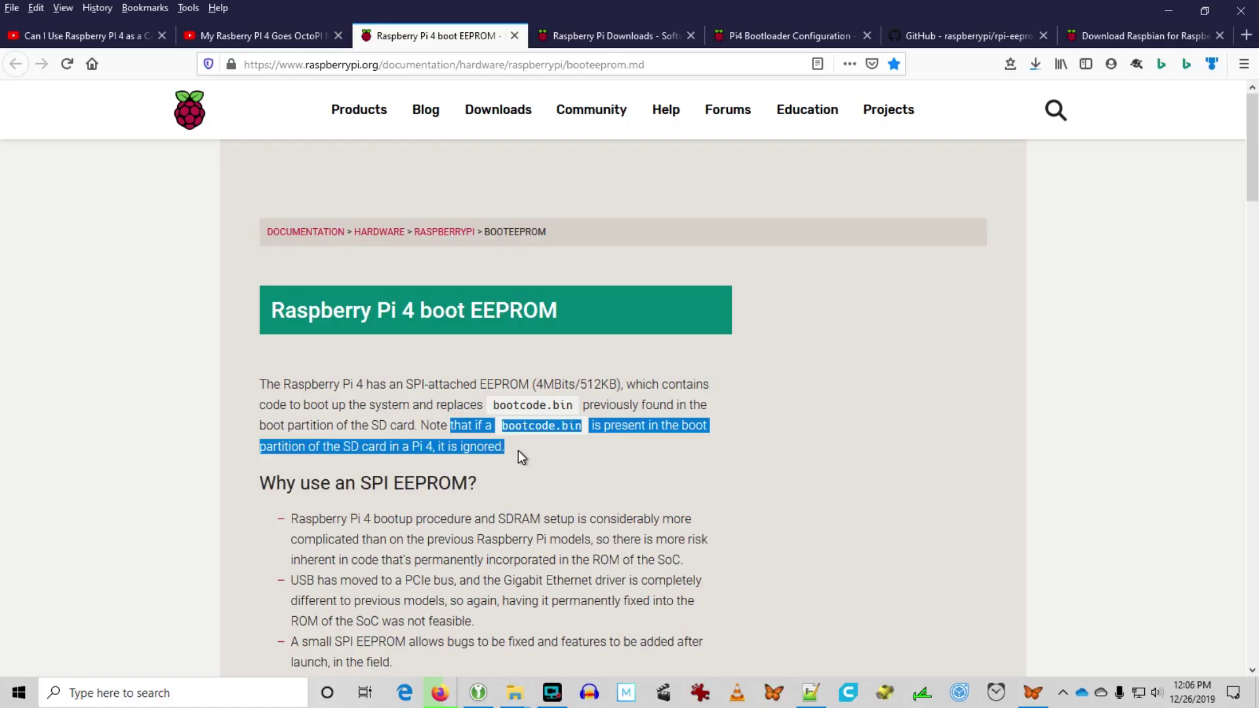
click(623, 490)
- Highlight the bullets on bootup complexity, USB and Ethernet support, and post-launch bug fixes
scroll(623, 491, down, 1)
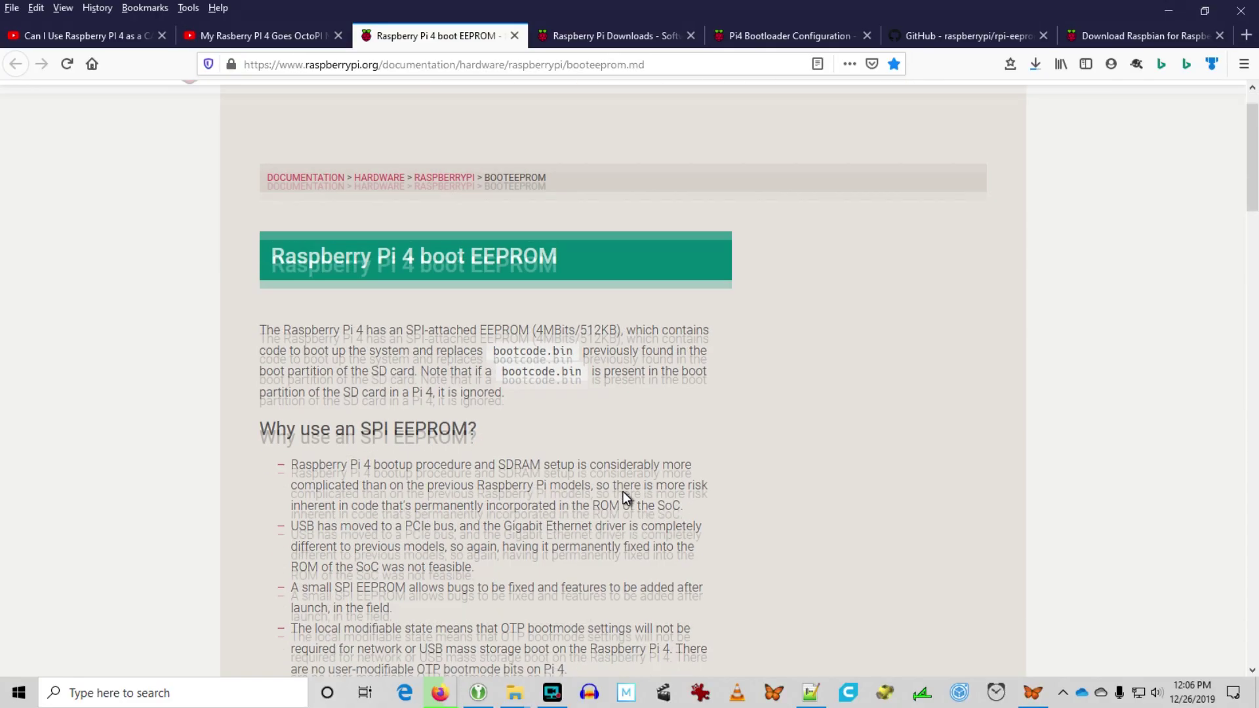
scroll(623, 490, down, 2)
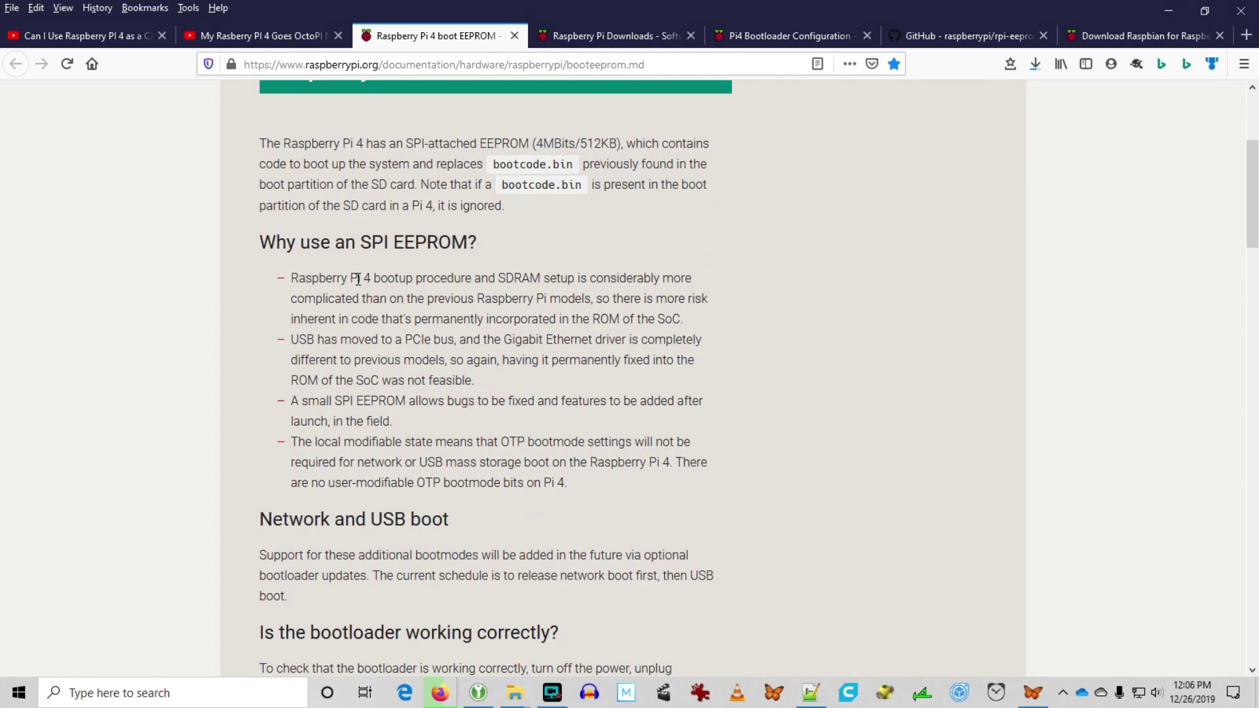
drag(358, 279, 414, 279)
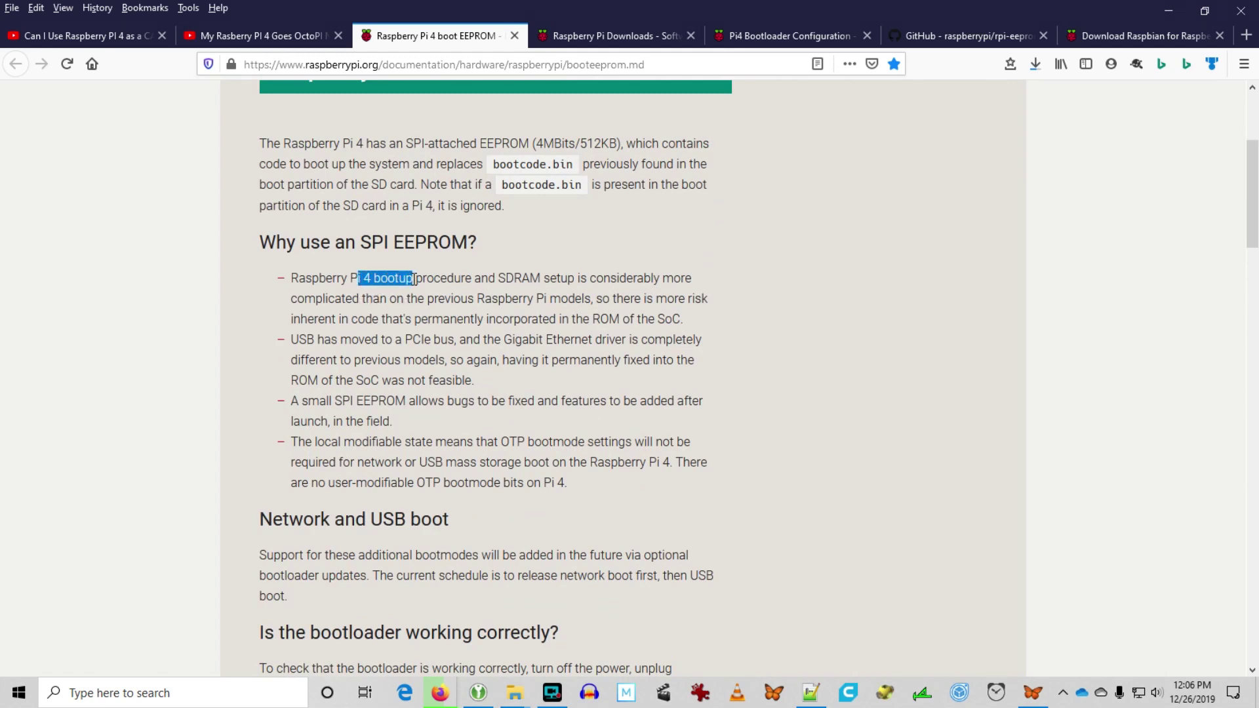
drag(461, 294, 563, 319)
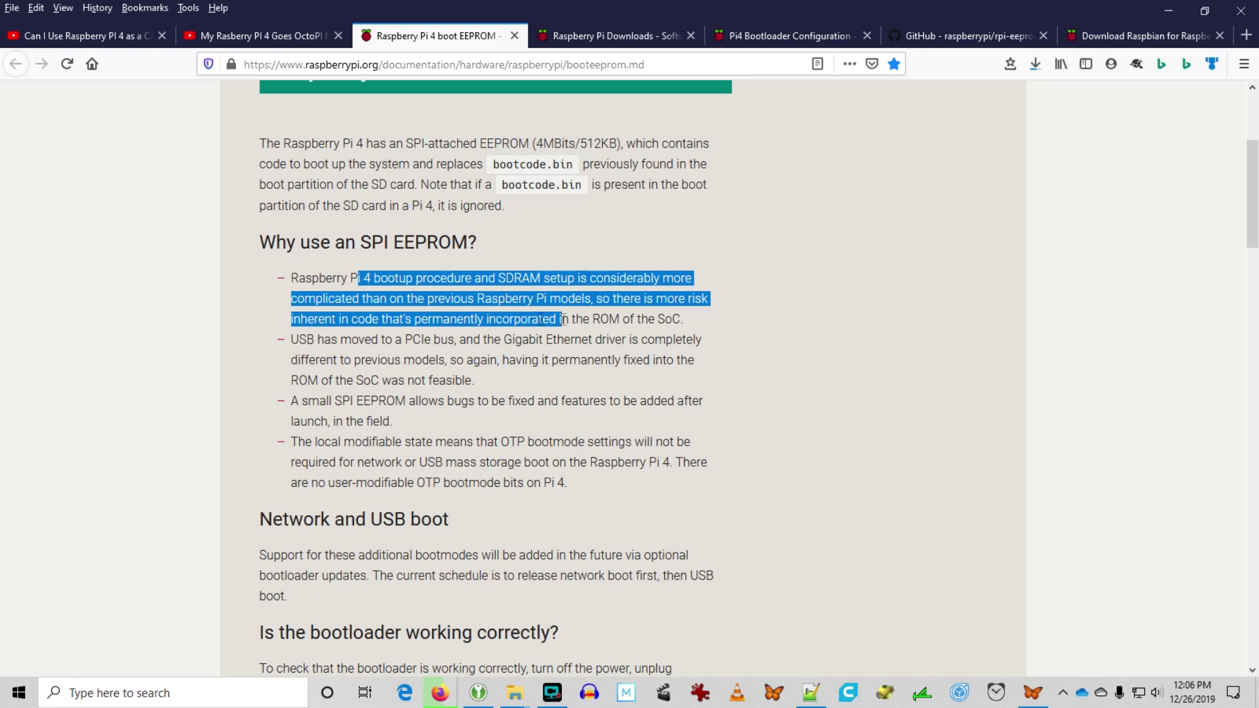
click(301, 341)
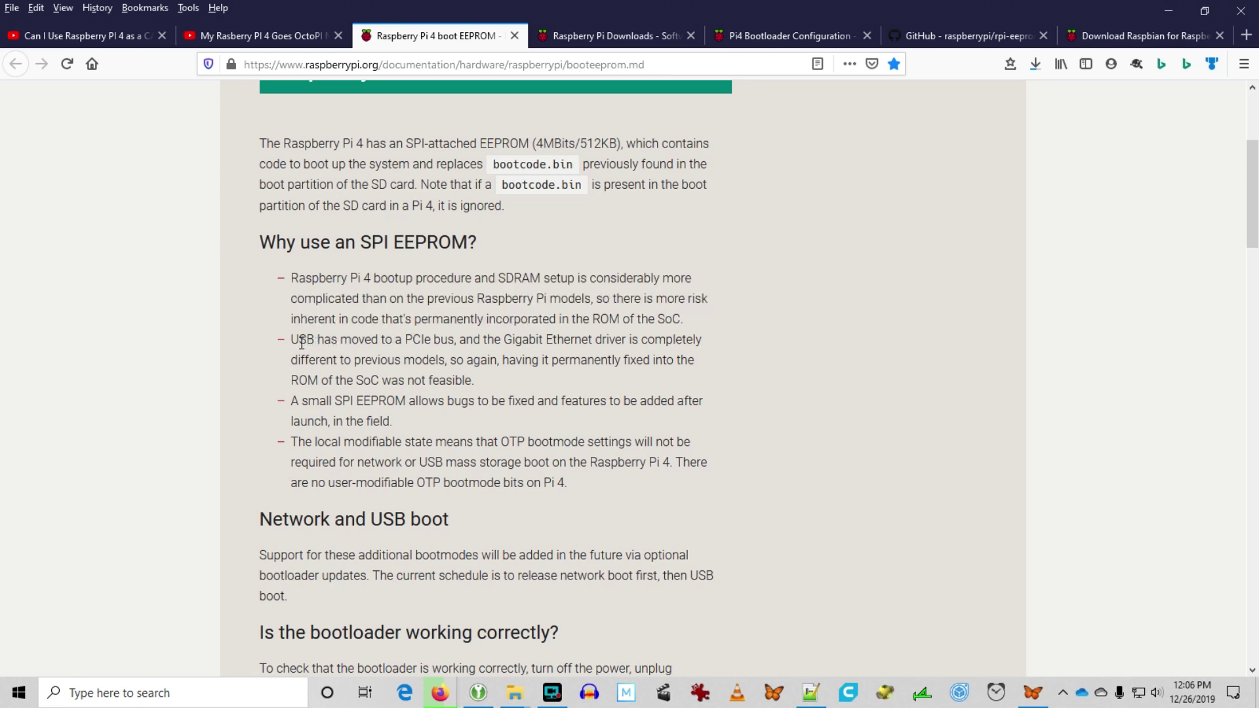
drag(302, 341, 473, 373)
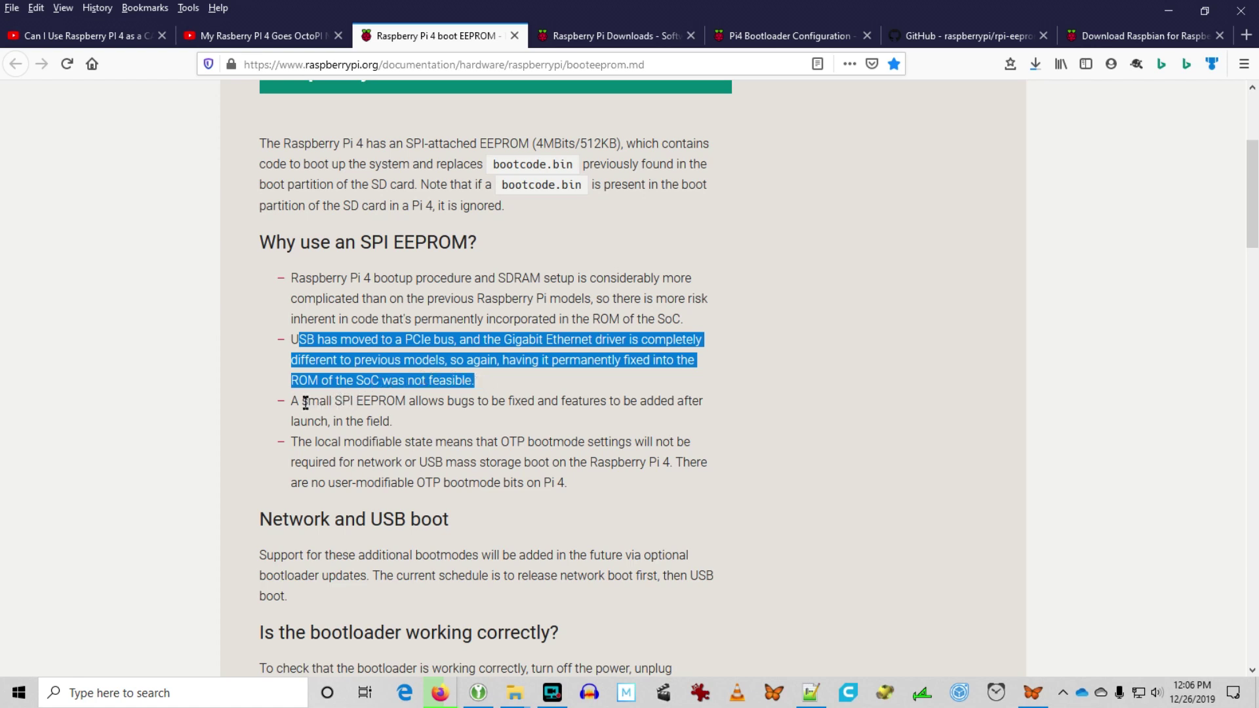
drag(305, 402, 393, 419)
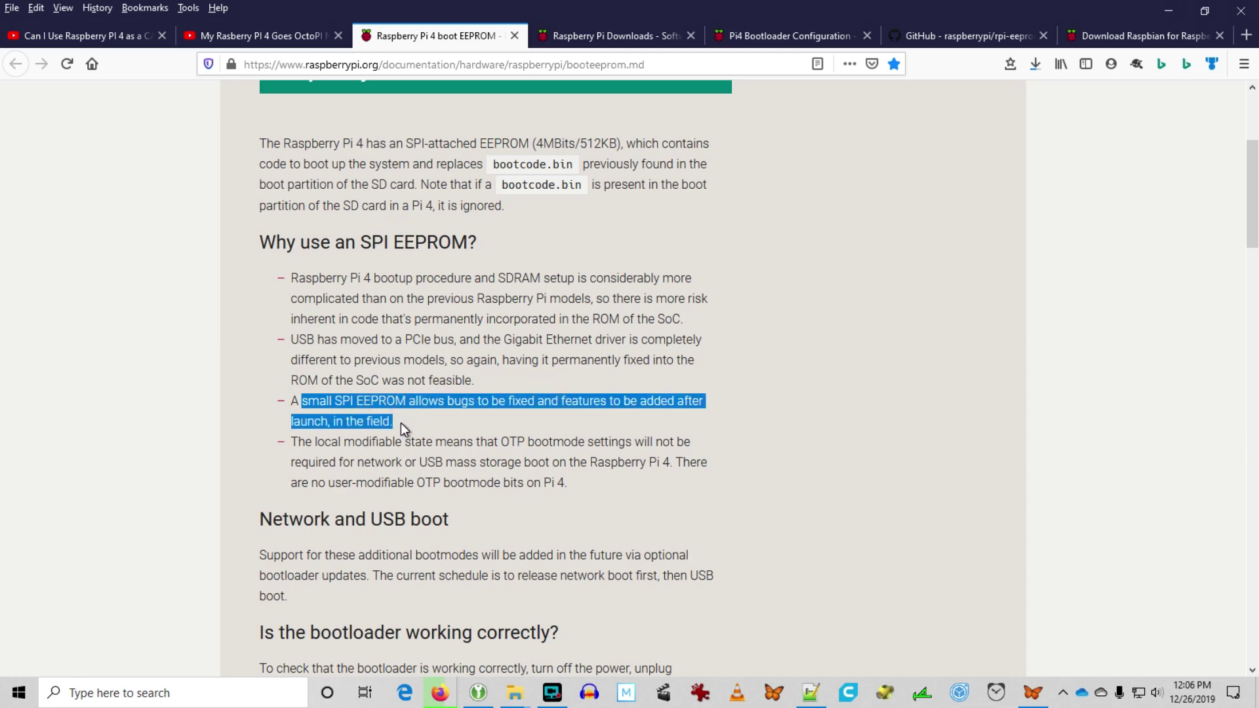
- Scroll down and highlight the Updating the bootloader instructions and commands
scroll(400, 424, down, 7)
drag(331, 362, 467, 396)
scroll(502, 416, down, 2)
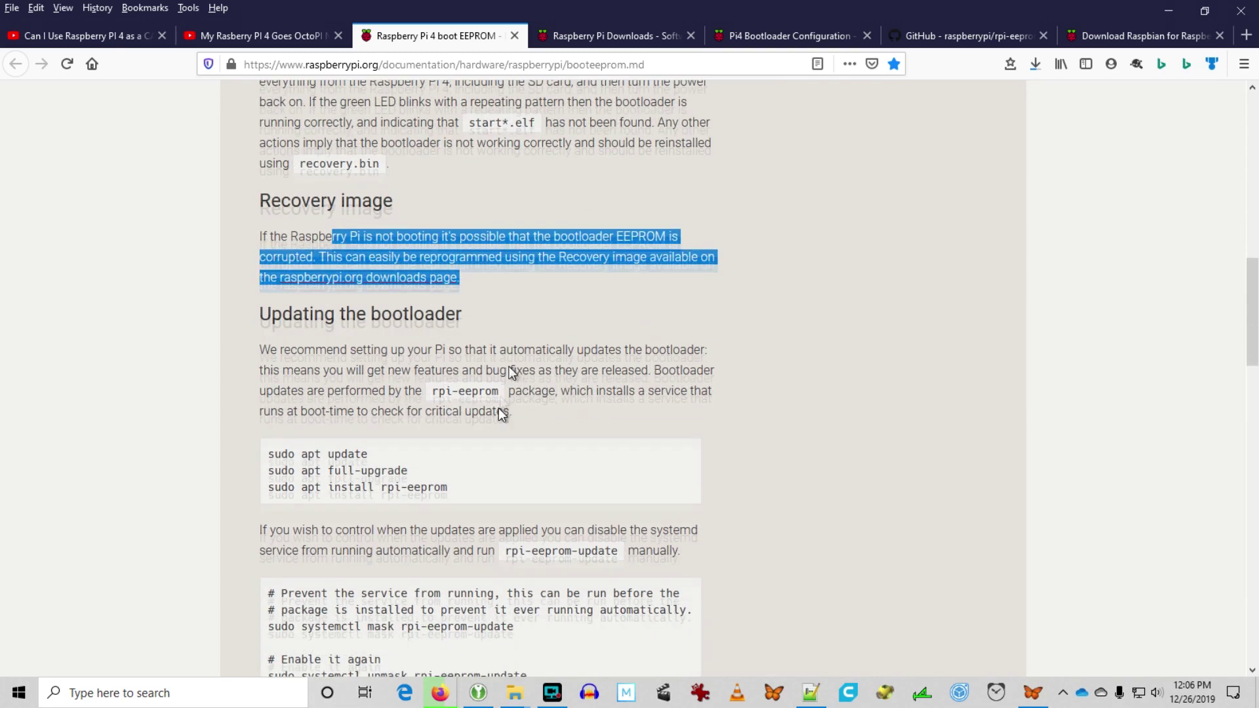
click(256, 277)
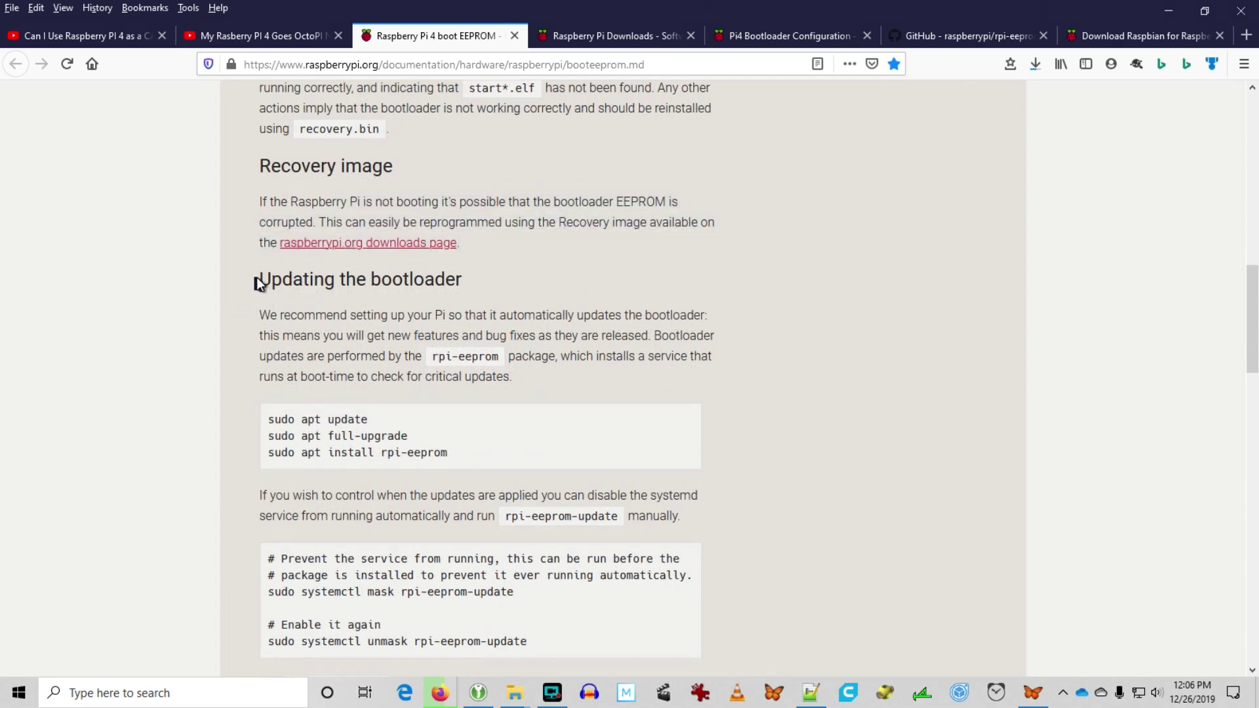
drag(258, 277, 540, 459)
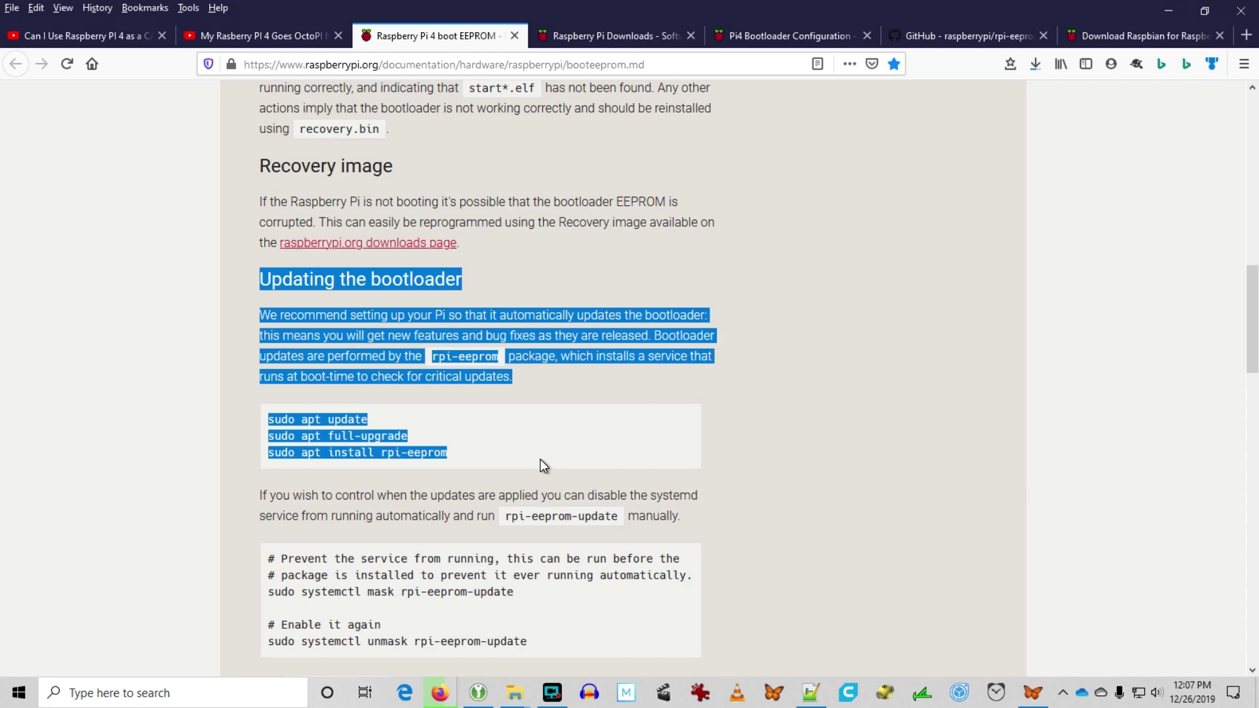
click(740, 480)
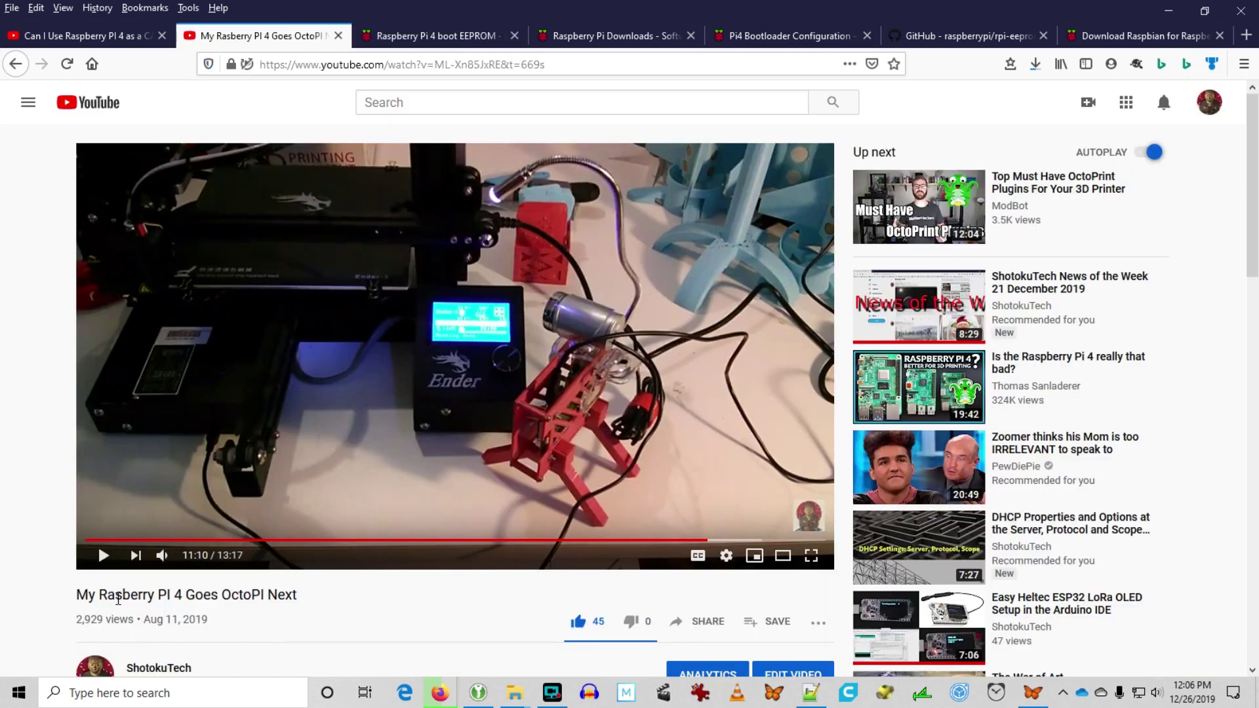
drag(115, 594, 281, 597)
- Confirm the US country and timezone, set and confirm a new password, join WiFi, and skip updates
click(426, 600)
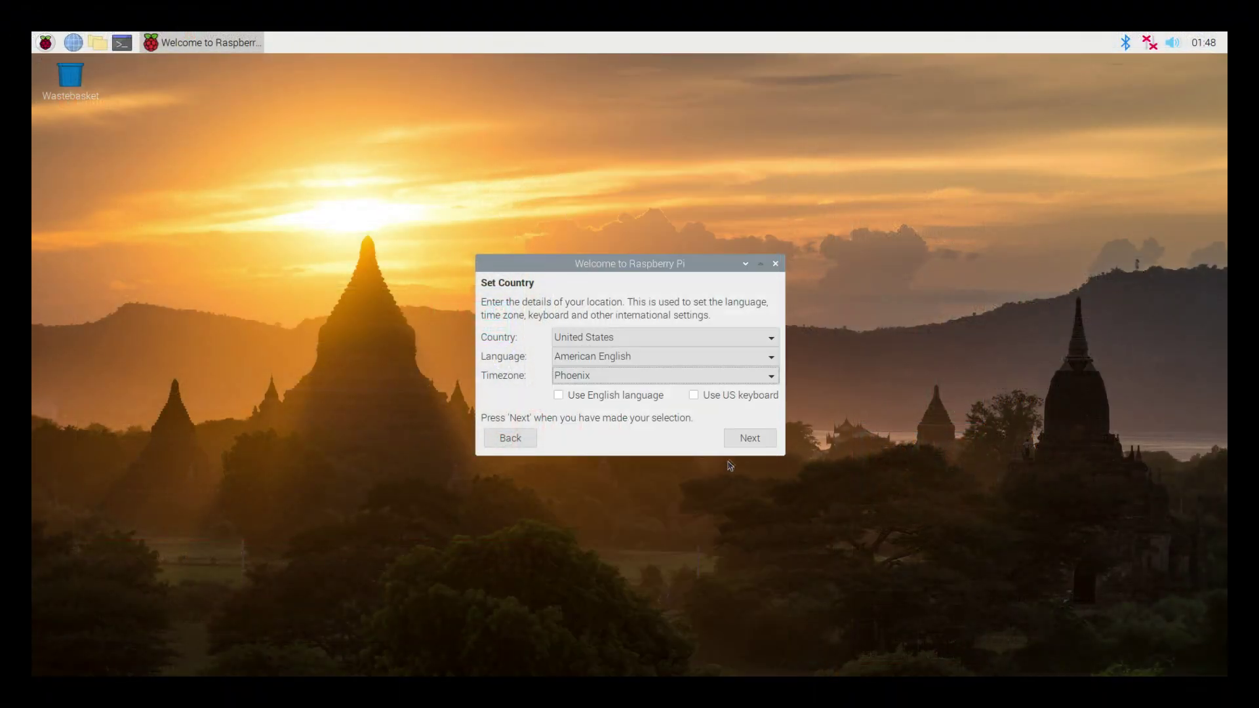
click(1174, 42)
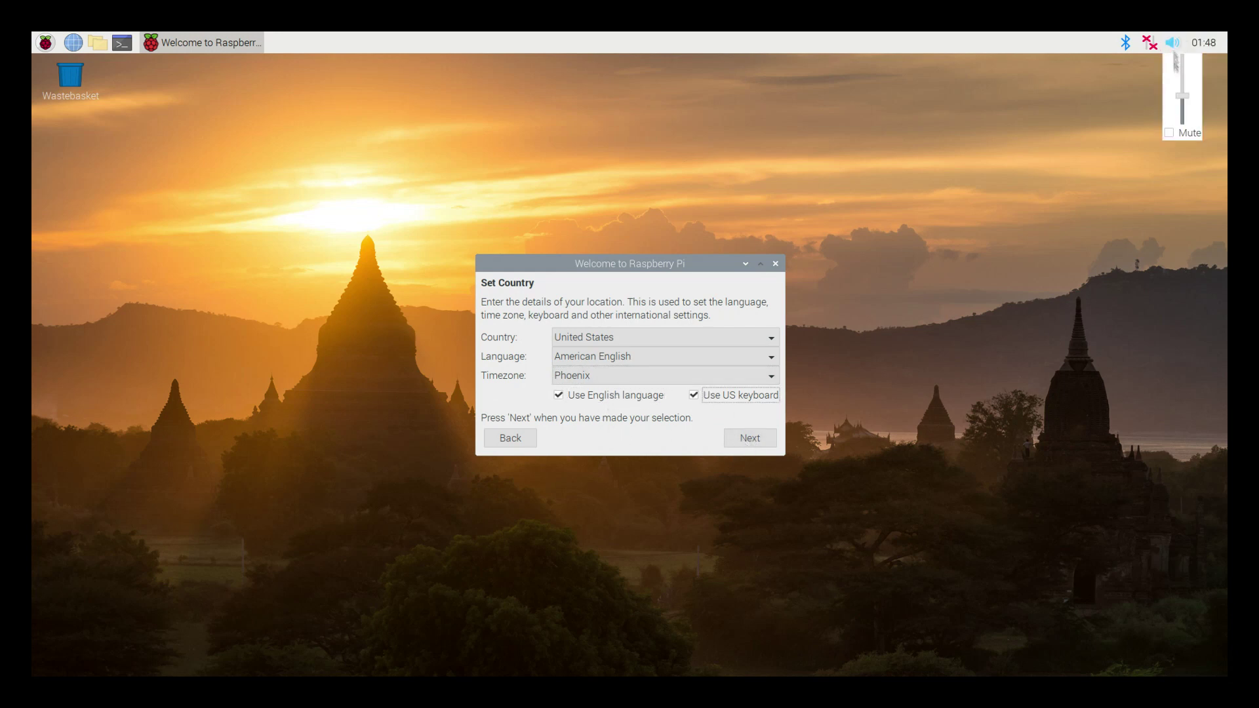
click(751, 439)
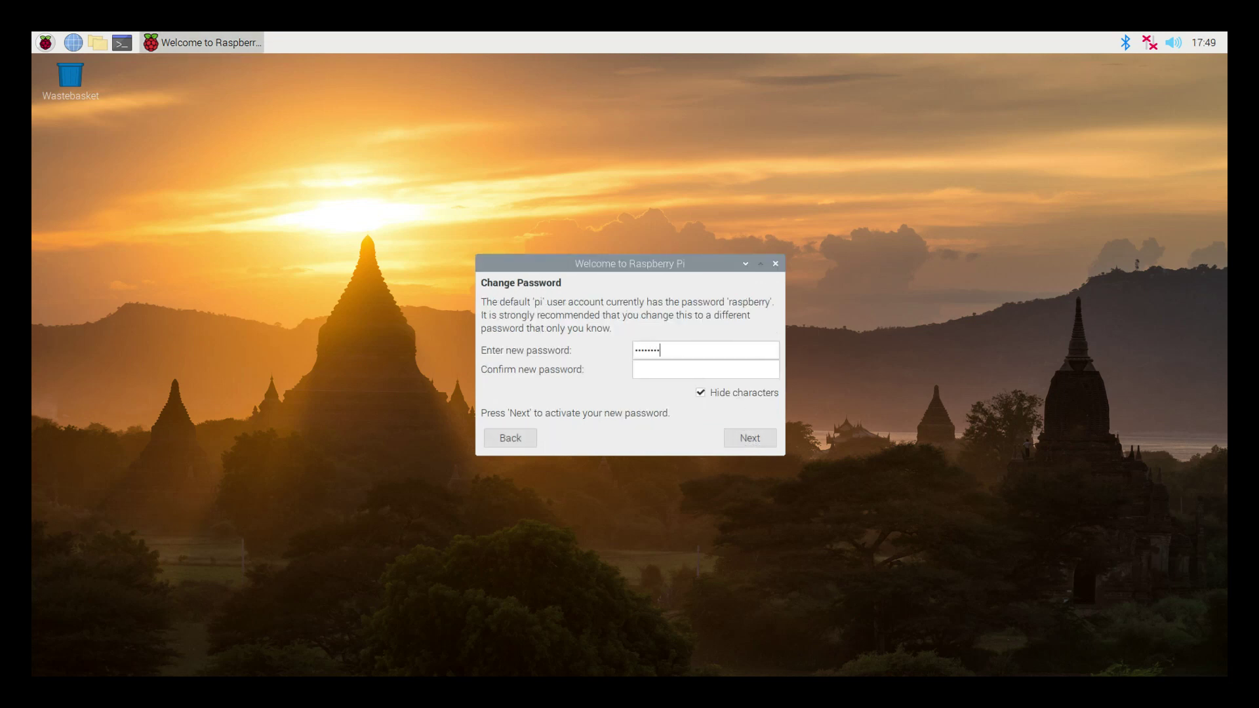
text(••••)
key(Tab)
key(Return)
click(728, 440)
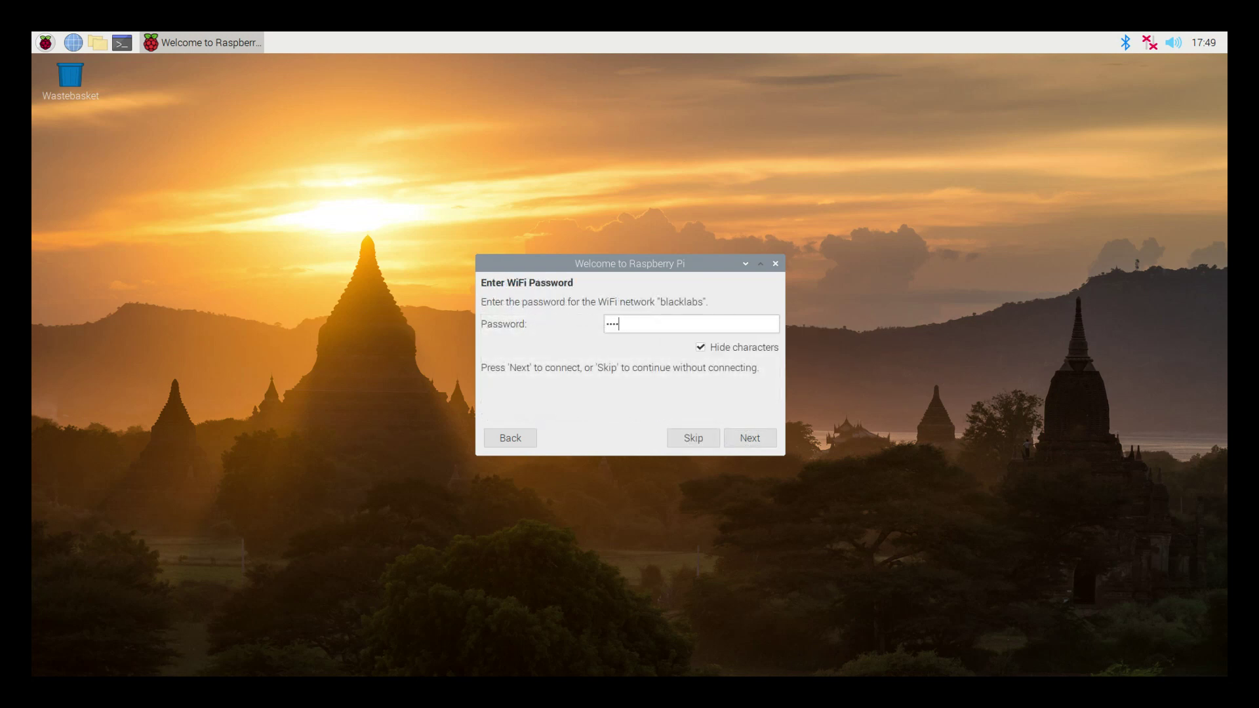
key(Return)
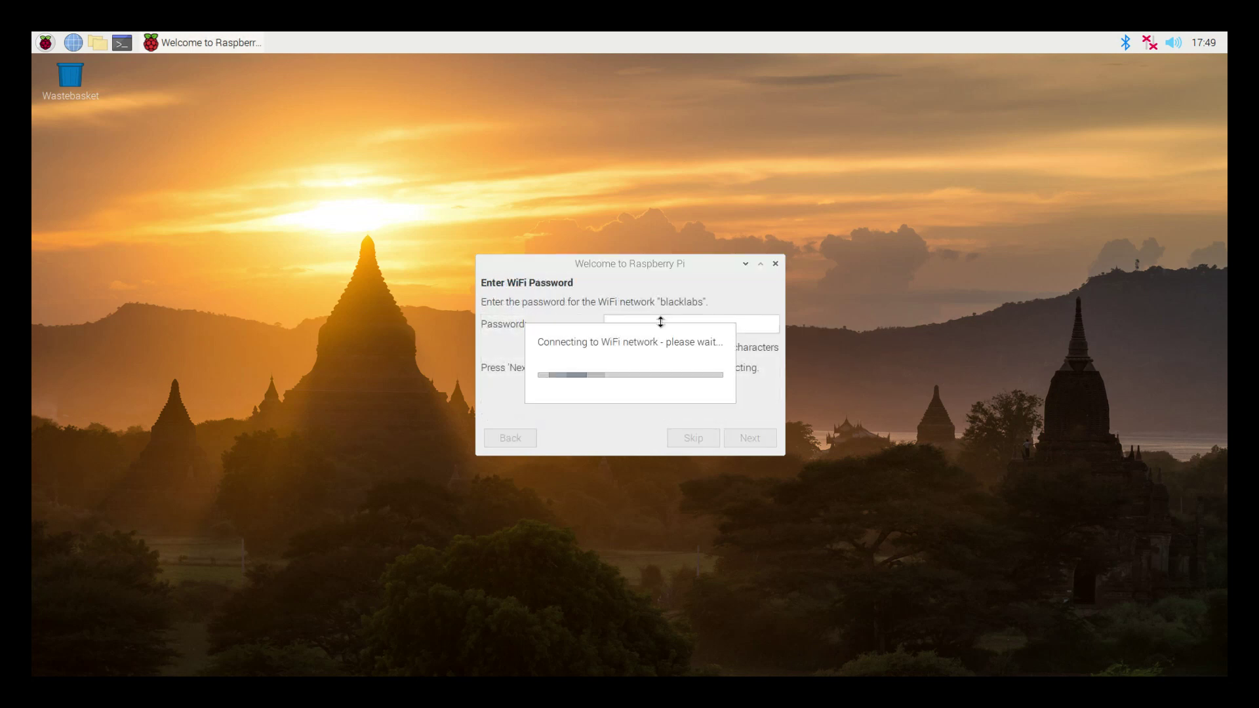
click(693, 438)
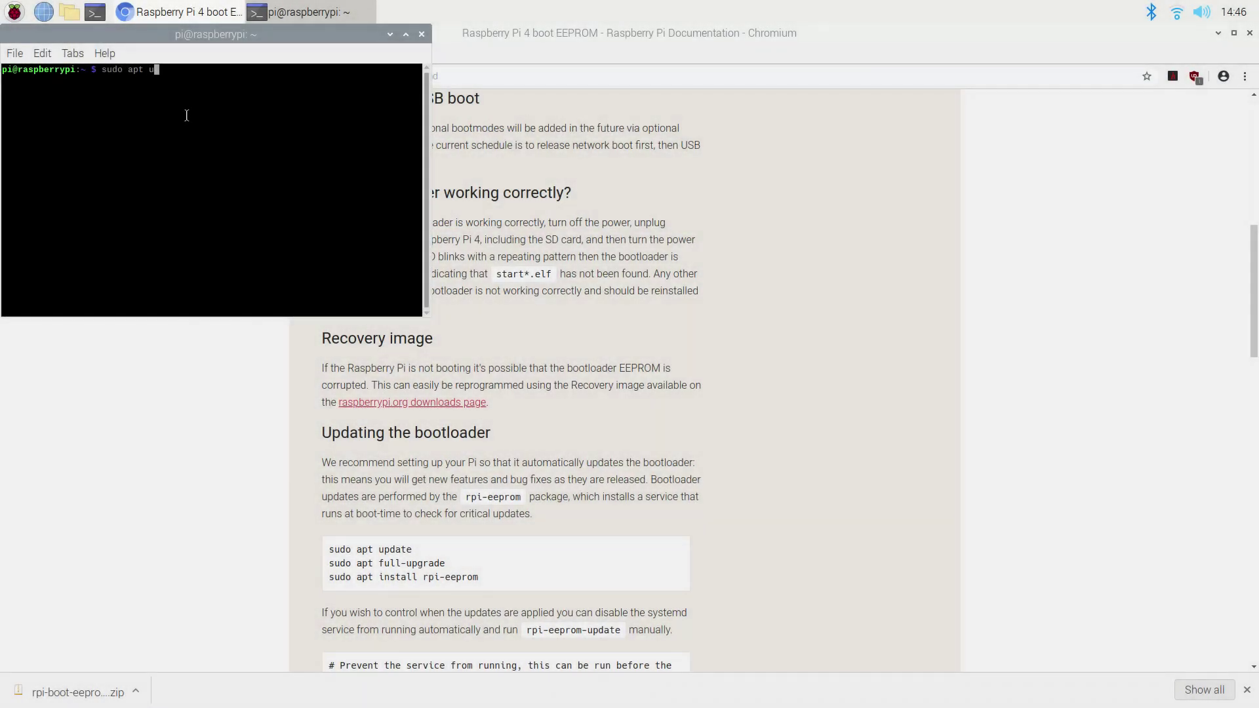
- Run sudo apt update, which reports 176 upgradable packages
text(pdate)
key(Return)
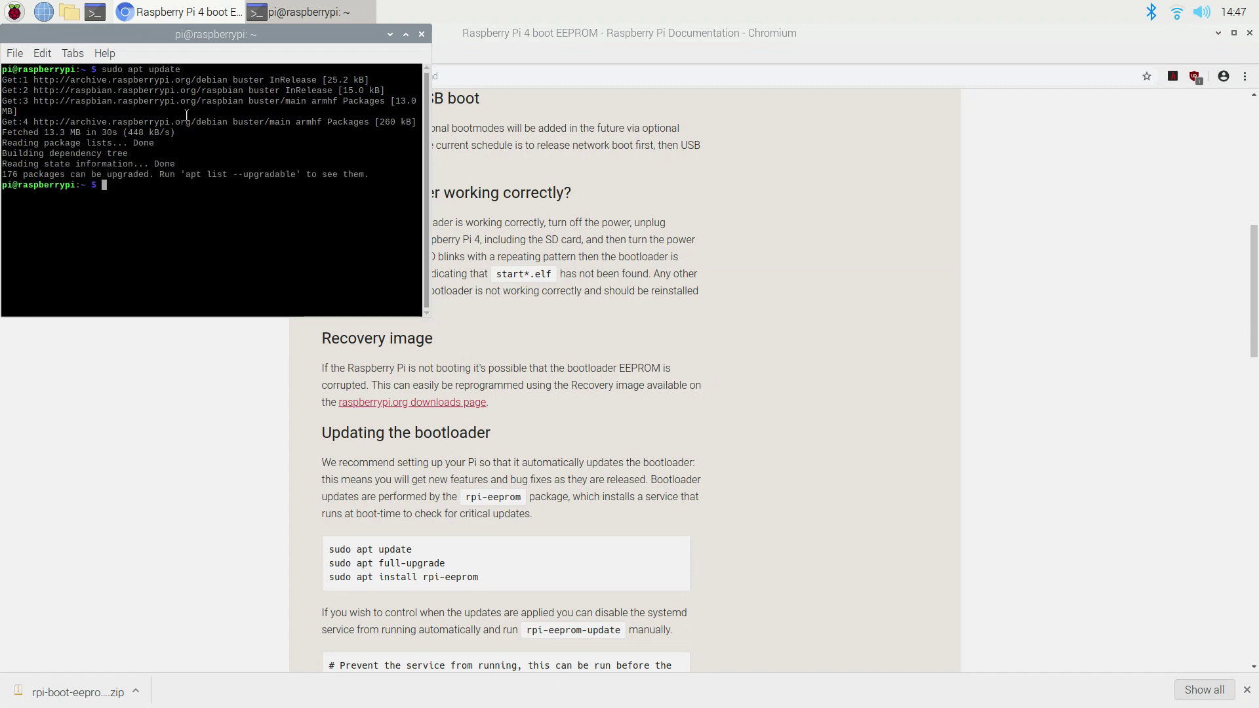
- Run sudo apt full-upgrade, confirm it, and skip the changelog to install 176 upgrades
text(full-upgrade)
key(Return)
text(sudo apt ful)
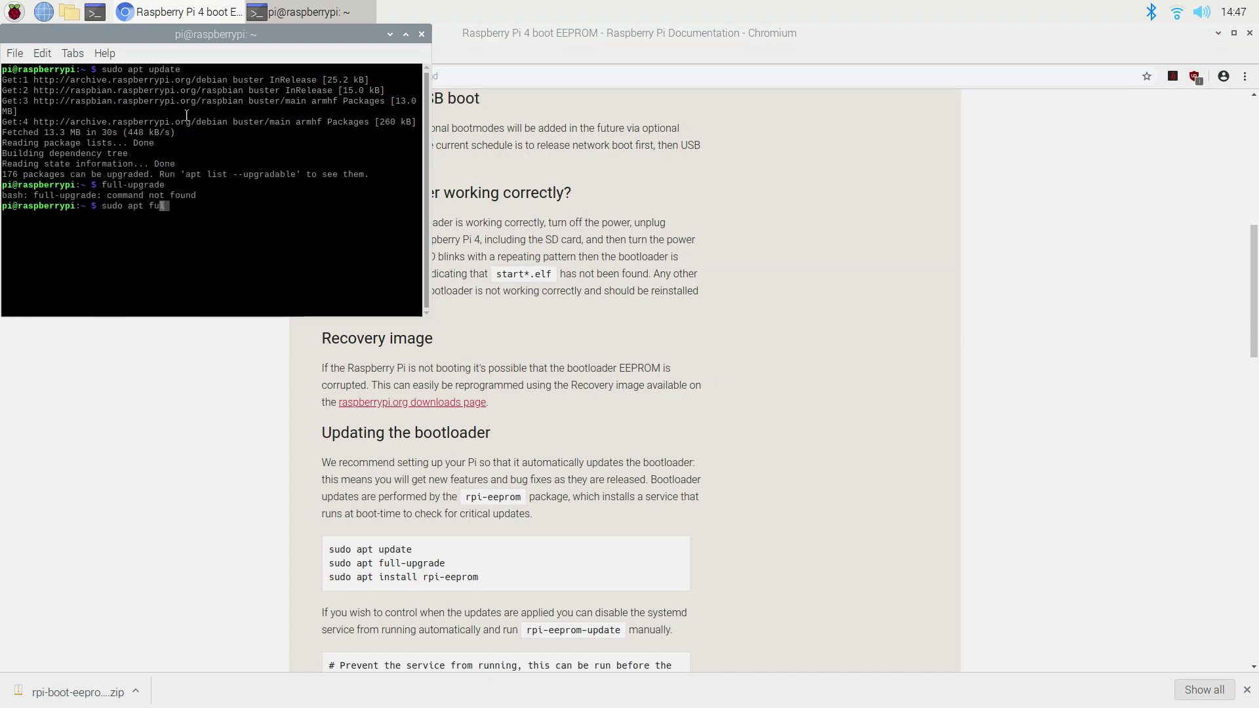
text(l-upgrade)
key(Return)
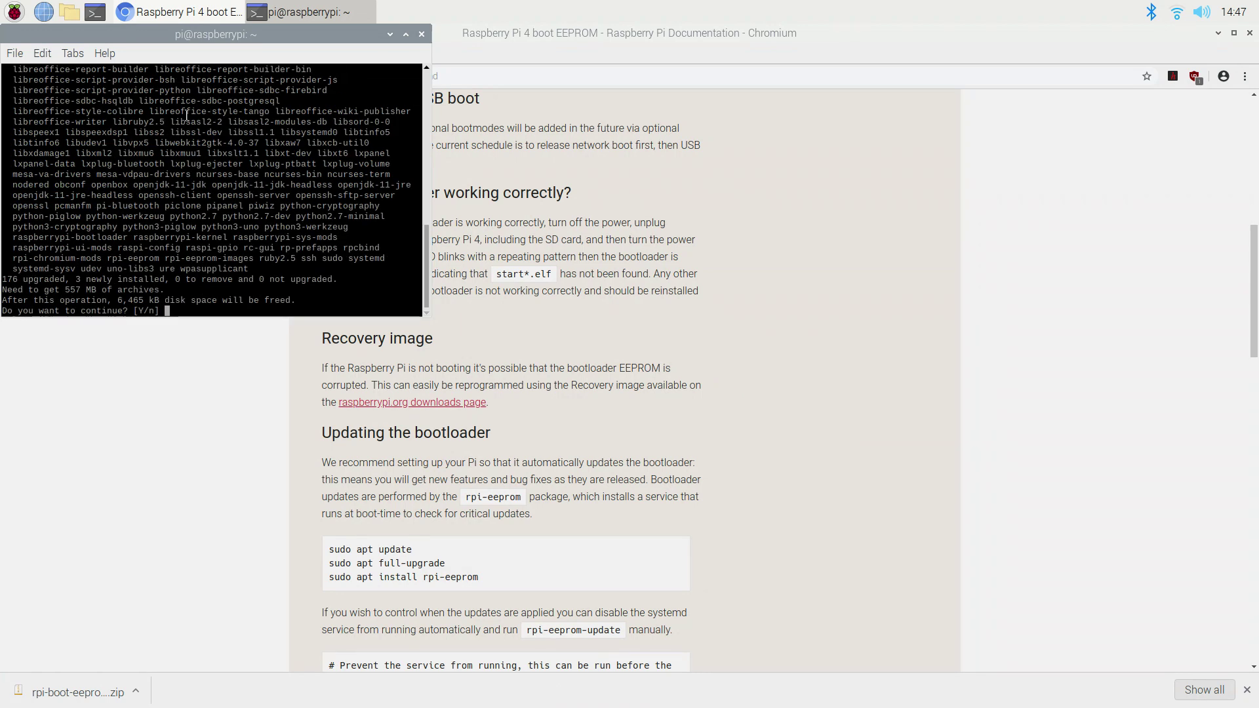
key(Return)
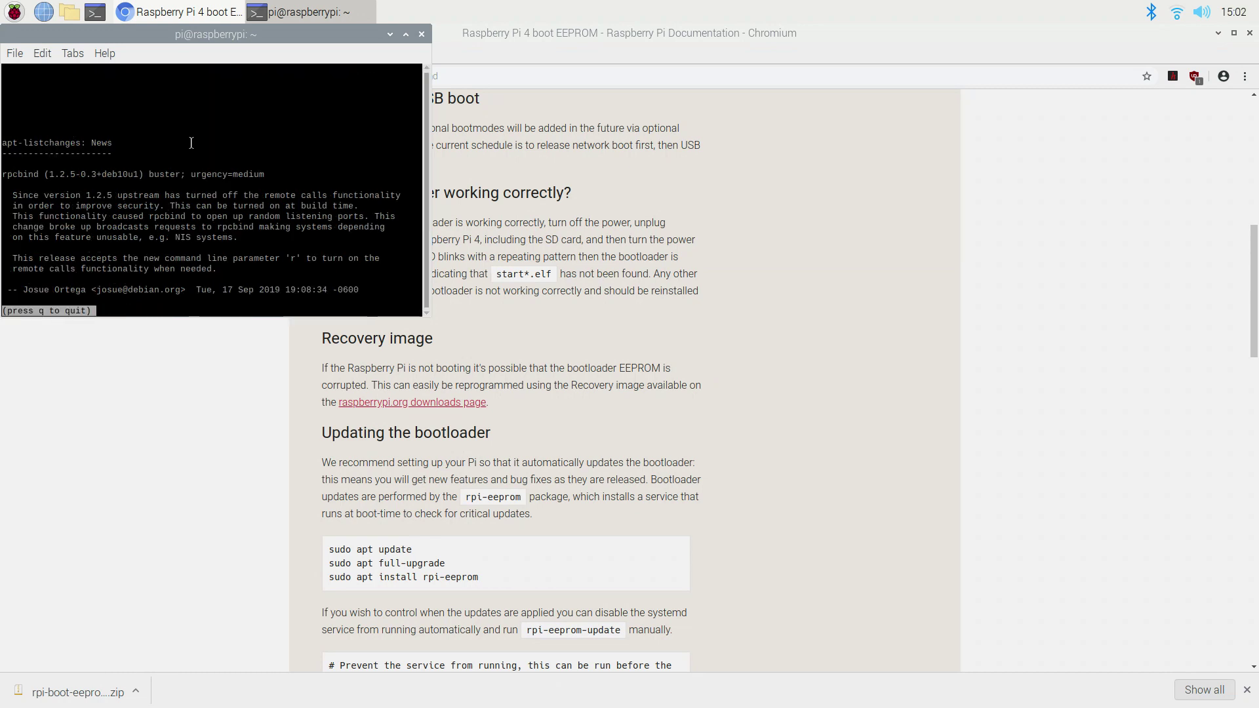
key(q)
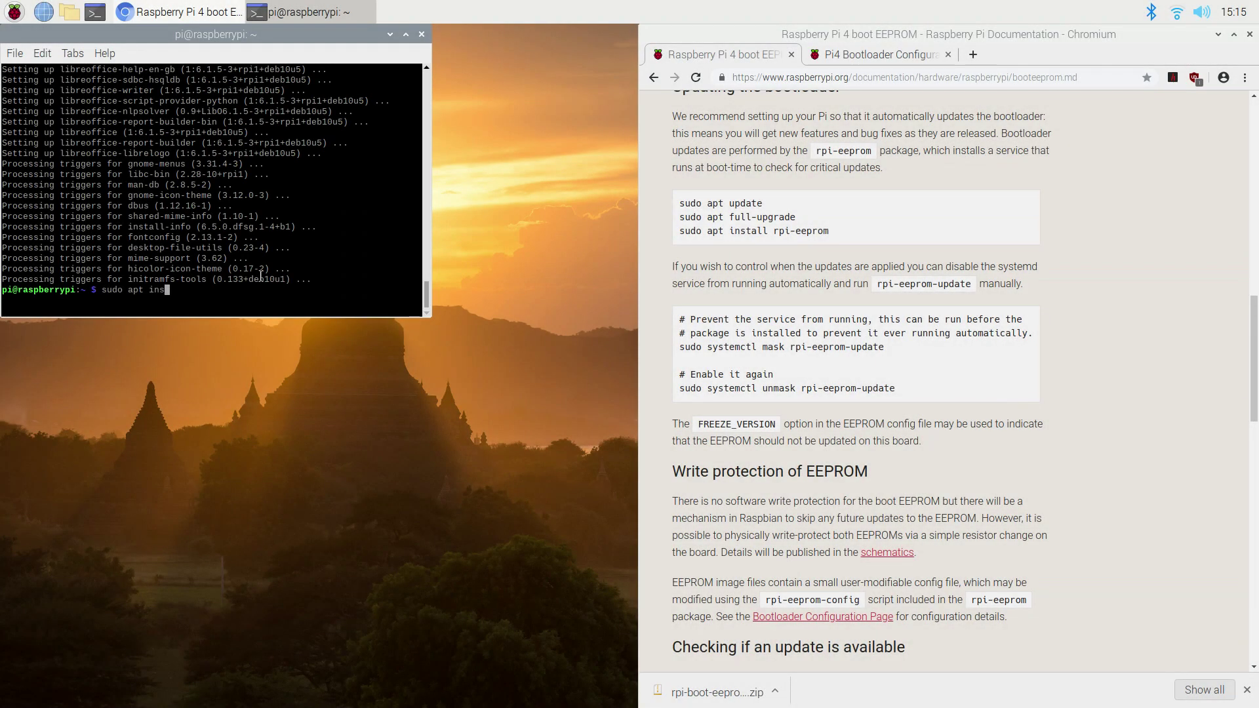
- Install rpi-eeprom, then run sudo rpi-eeprom-update: bootloader current, VL805 needs updating
text(rpi-eeprom)
key(Return)
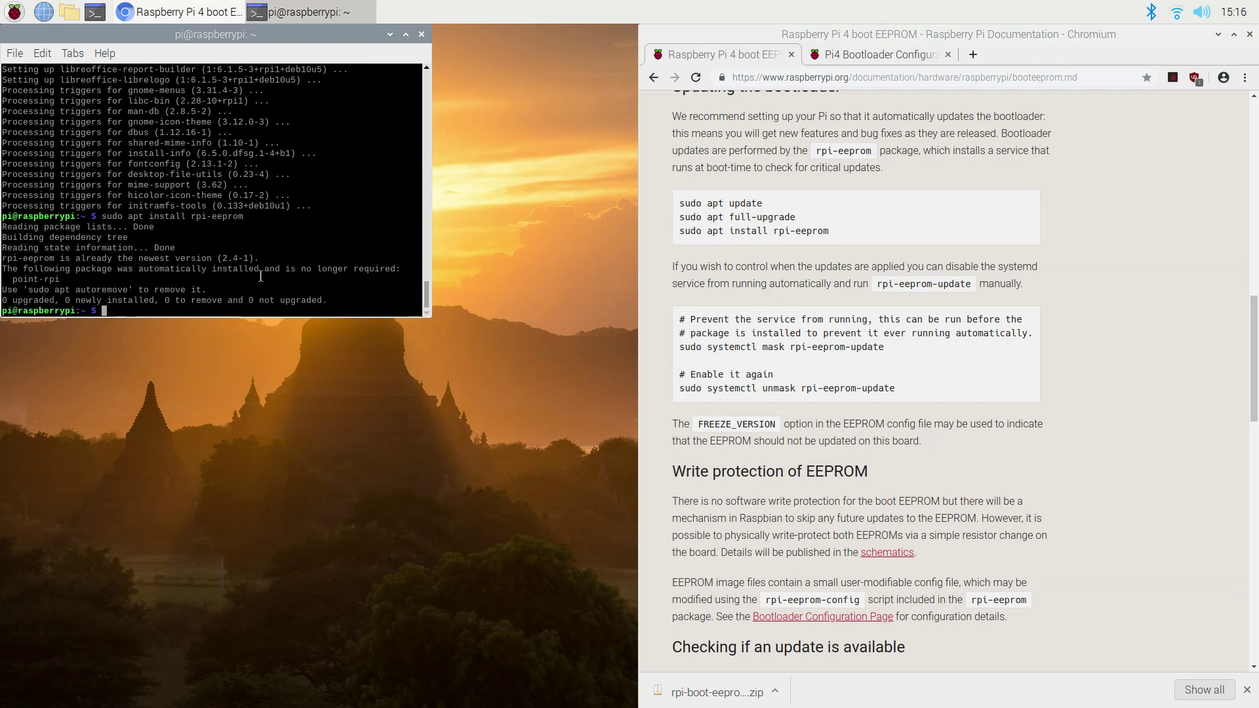
key(Up)
click(1109, 338)
scroll(1108, 336, down, 3)
scroll(1107, 334, down, 1)
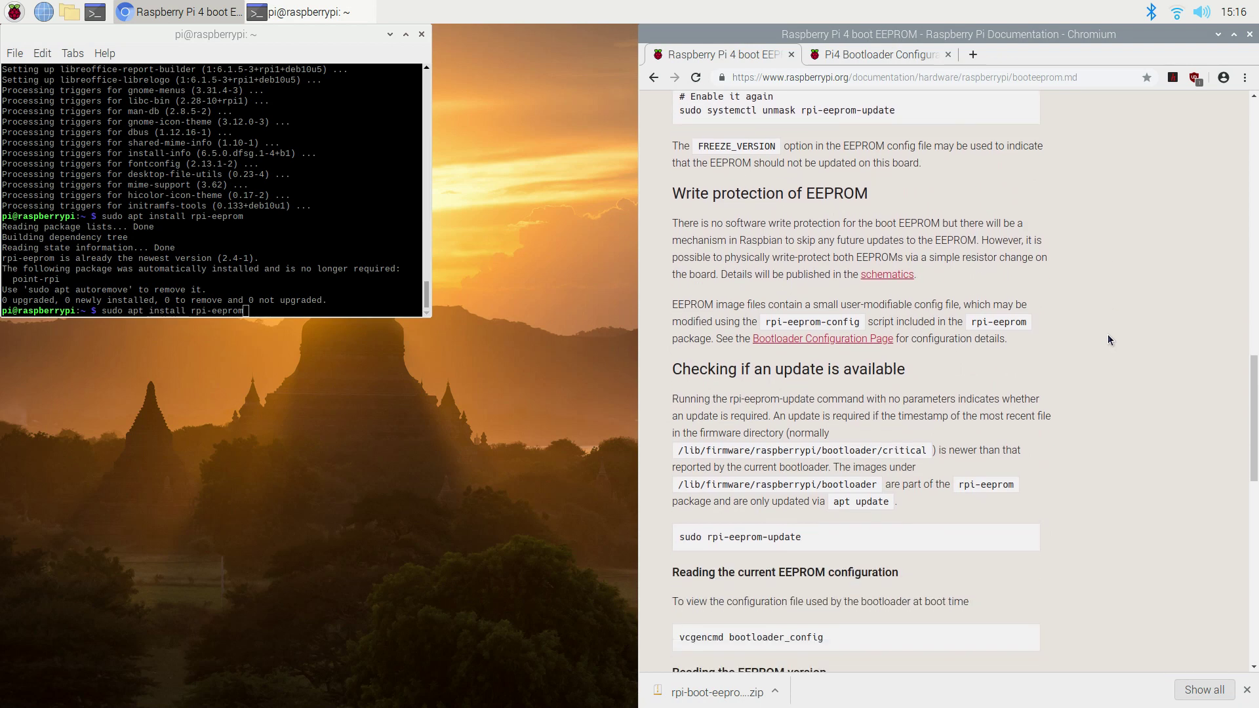
click(352, 299)
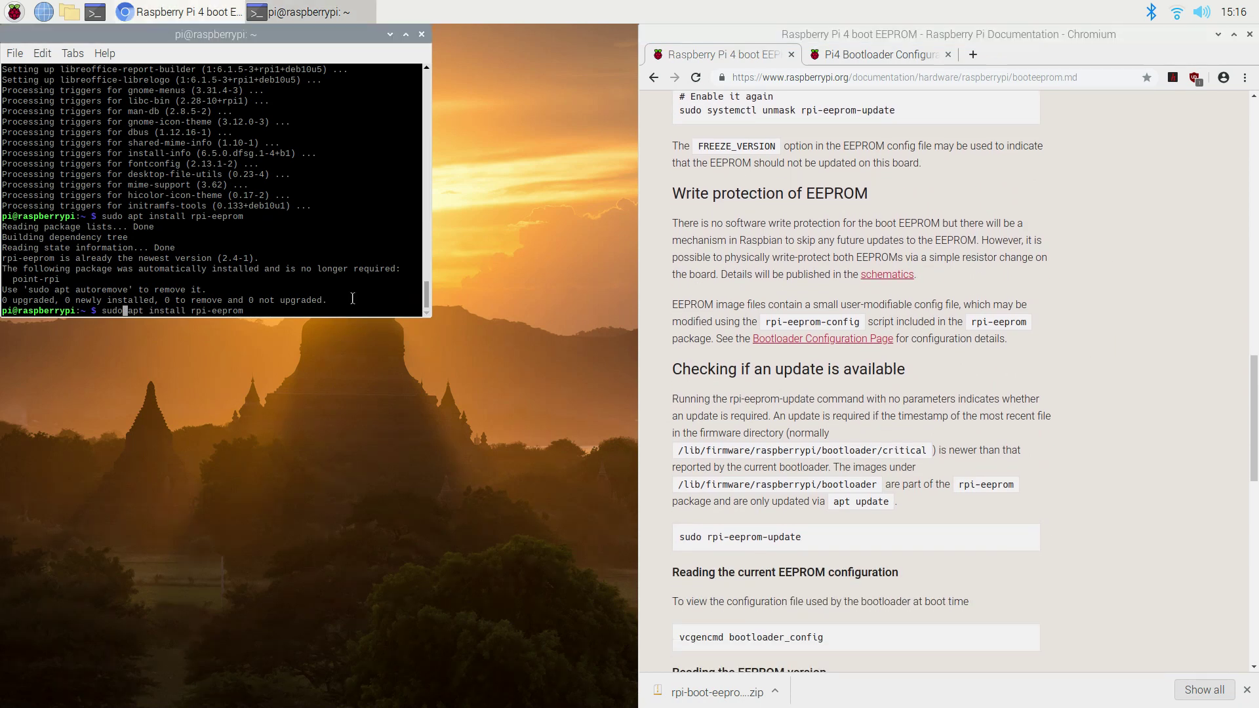
key(Delete)
key(Delete)
key(Delete)
key(Delete)
key(Delete)
key(Delete)
key(Delete)
key(Delete)
key(Delete)
key(Delete)
key(Delete)
key(Delete)
text(u)
key(Return)
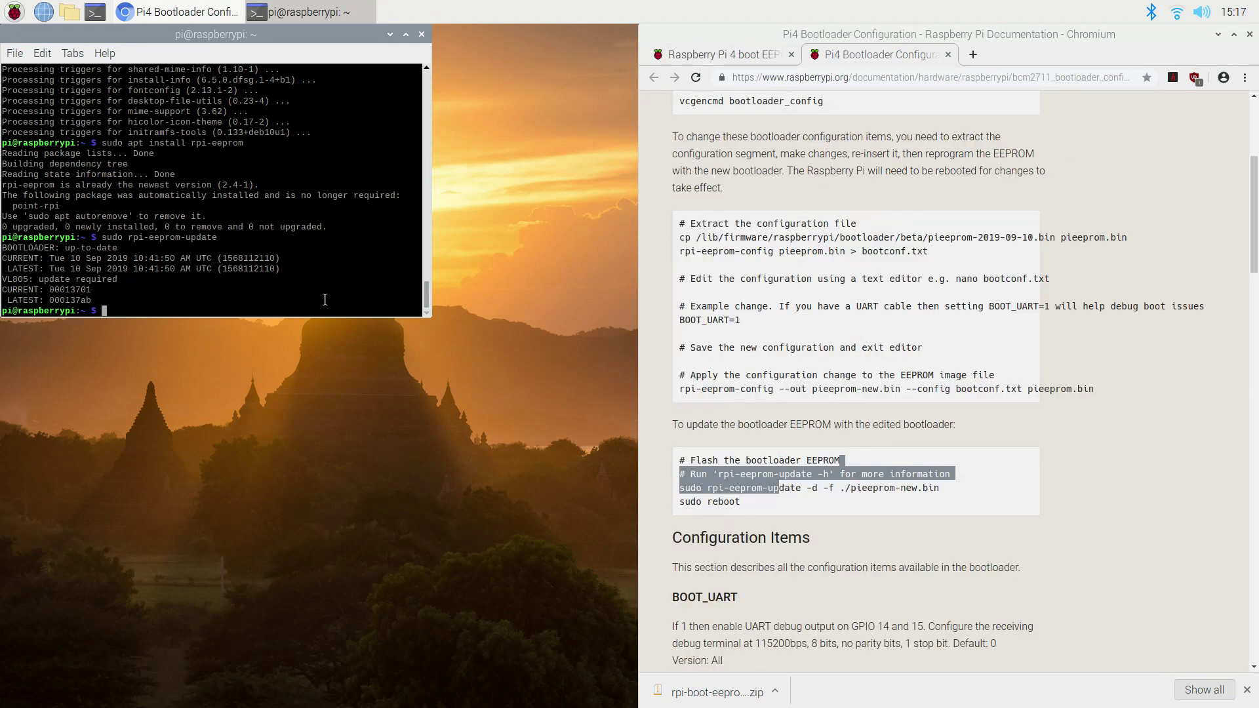
key(Up)
- Run sudo rpi-eeprom-update -h in a maximized terminal and highlight the update-at-reboot lines
text(-h)
key(Return)
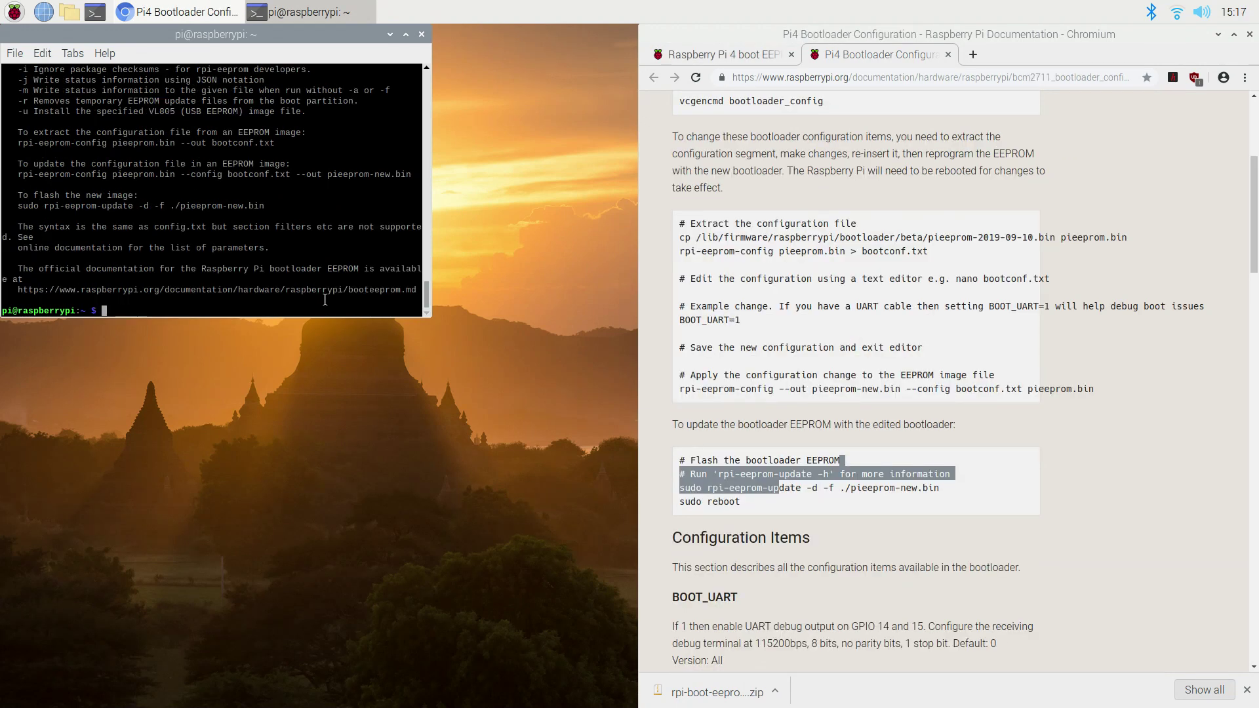
click(406, 34)
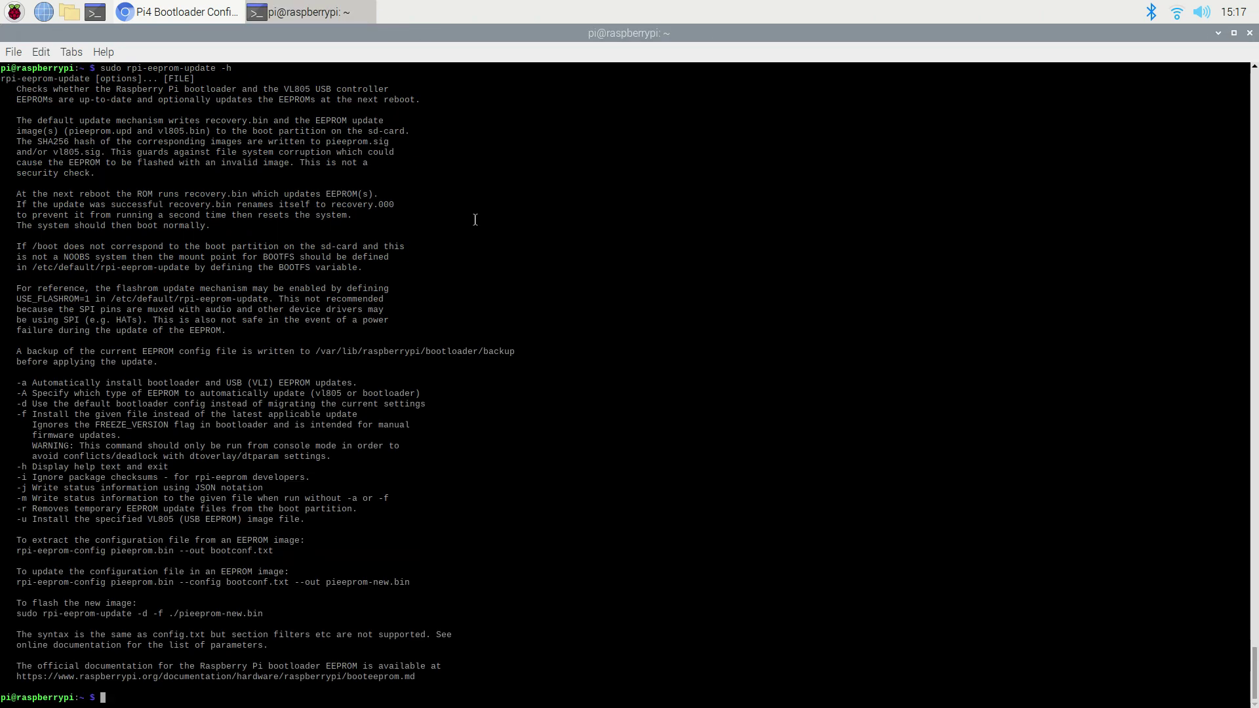
scroll(476, 218, up, 5)
scroll(476, 218, down, 4)
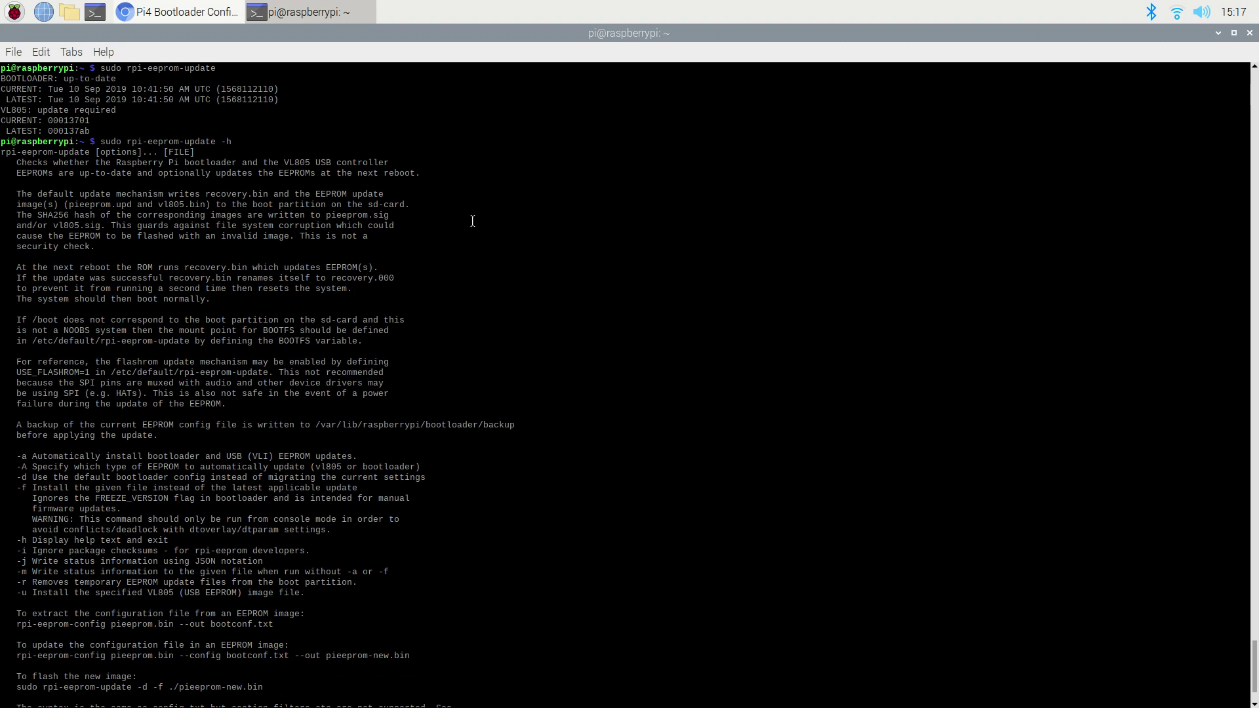
drag(106, 194, 259, 196)
drag(134, 267, 347, 699)
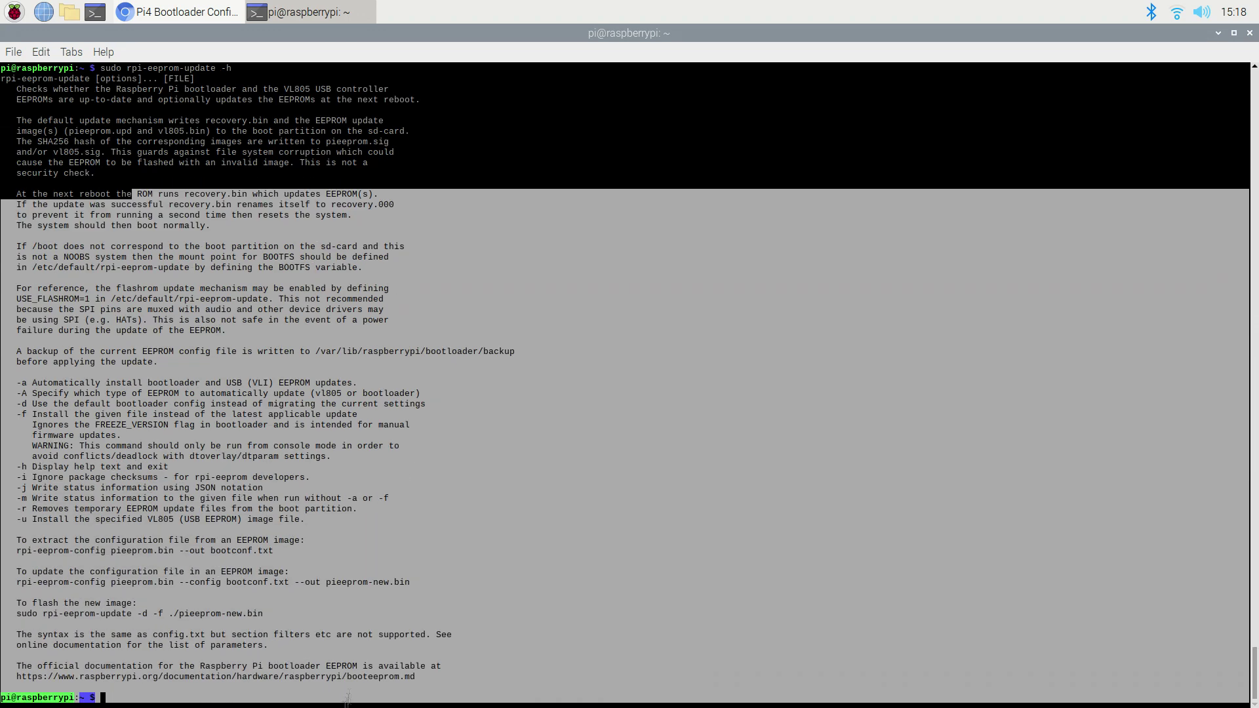
right_click(15, 12)
- Reboot the Raspberry Pi from the main menu's Shutdown options
click(15, 12)
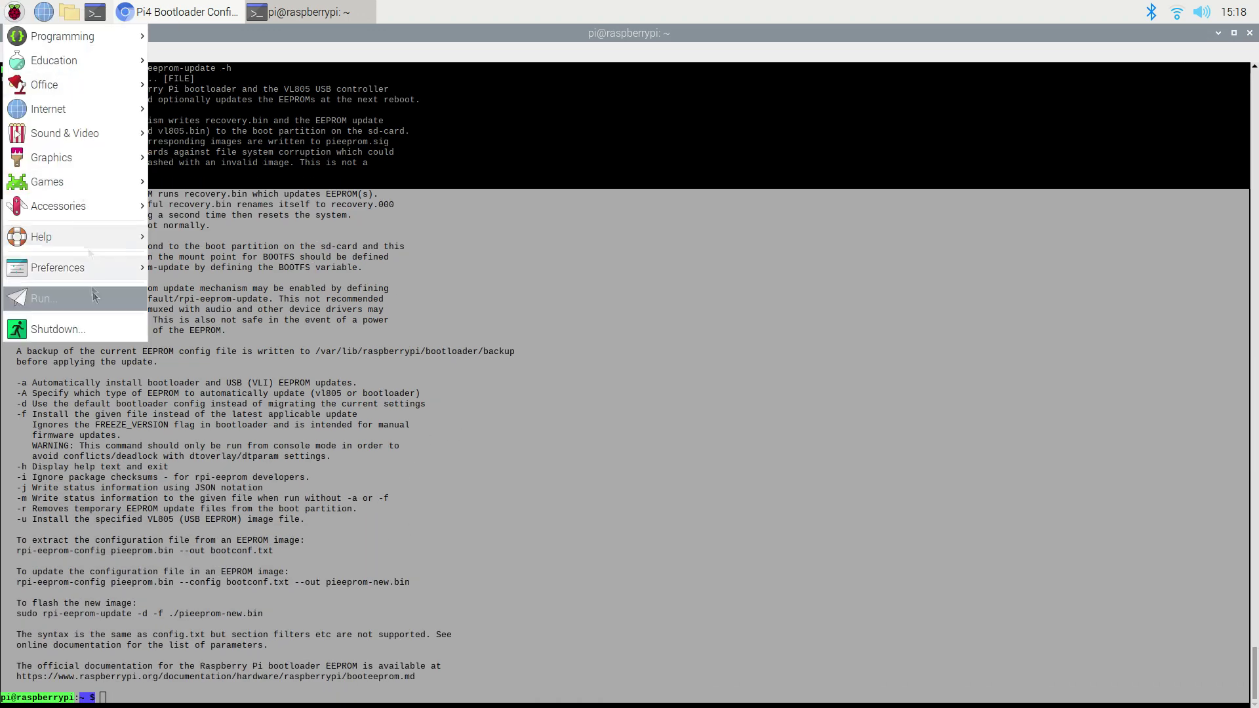
click(39, 328)
click(630, 374)
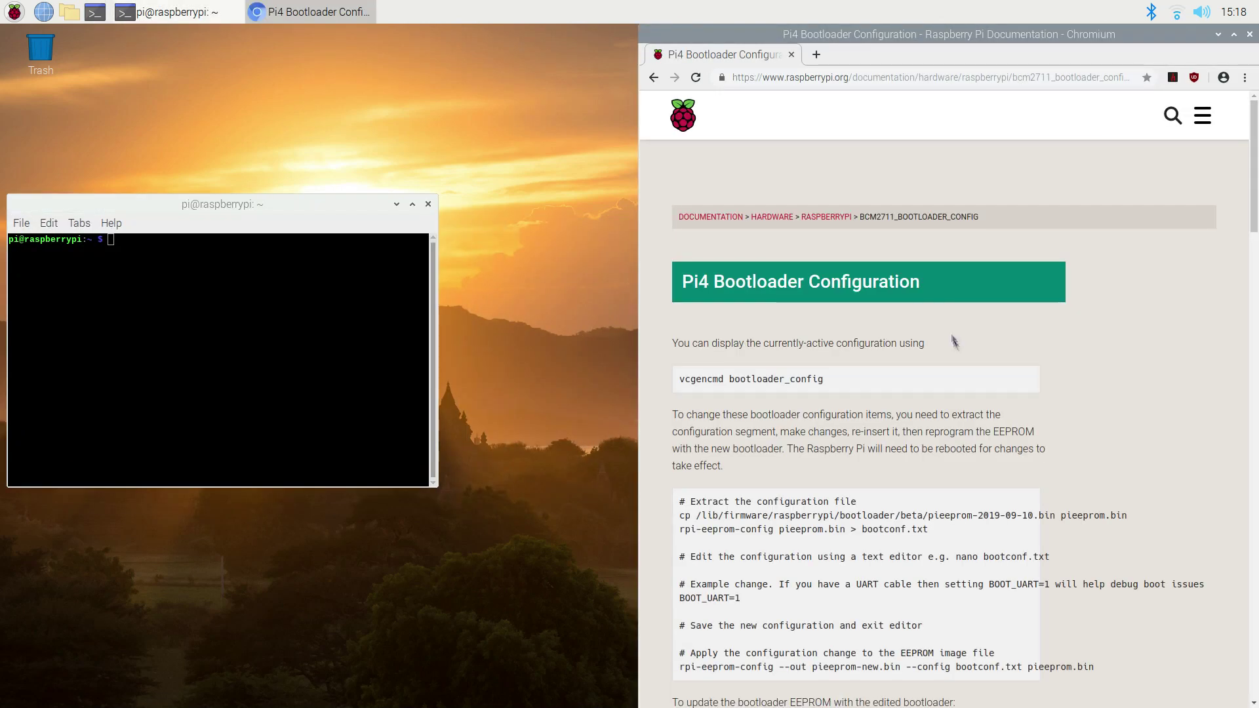
- Copy sudo rpi-eeprom-update from the docs, paste it into the terminal, and run it
scroll(951, 331, down, 6)
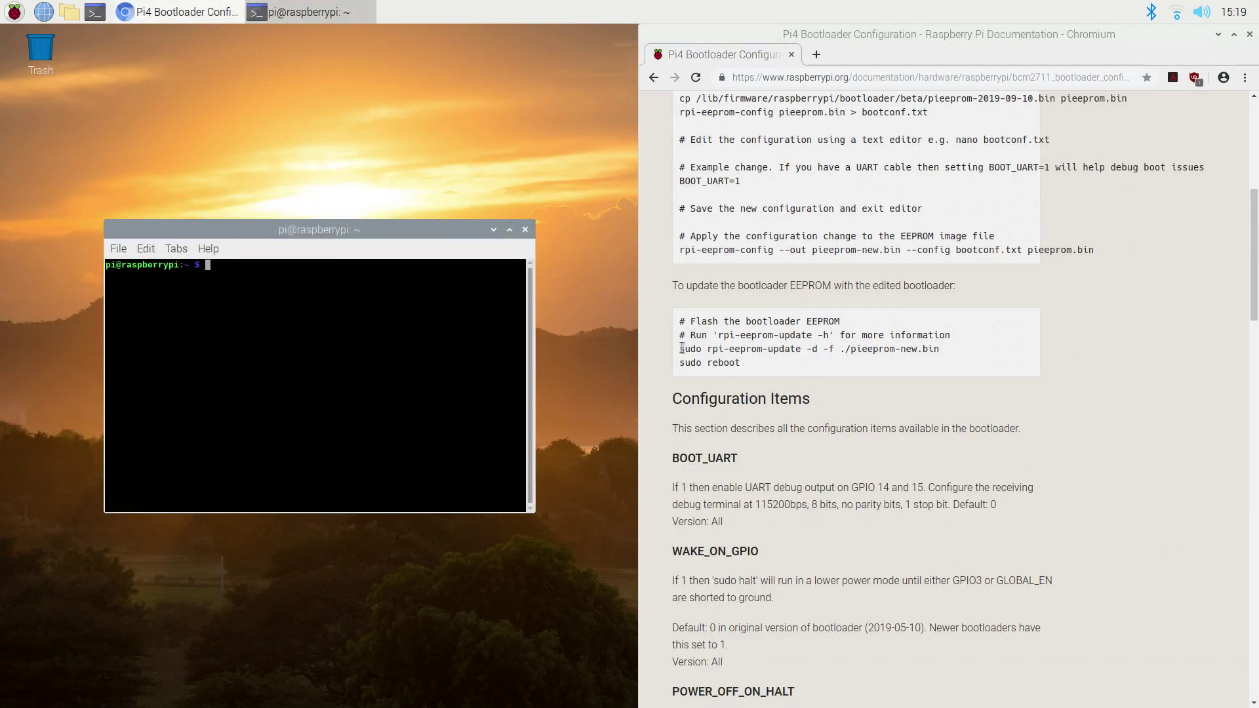
drag(680, 348, 801, 348)
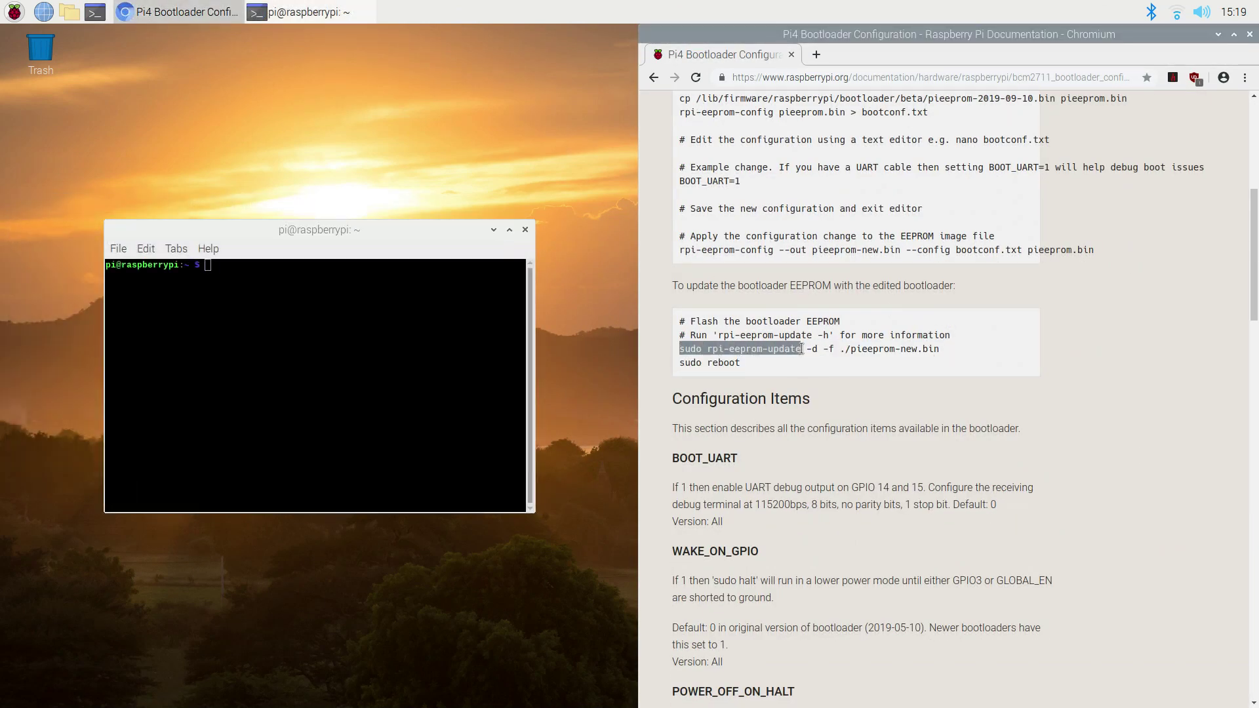
right_click(797, 347)
click(820, 356)
right_click(315, 326)
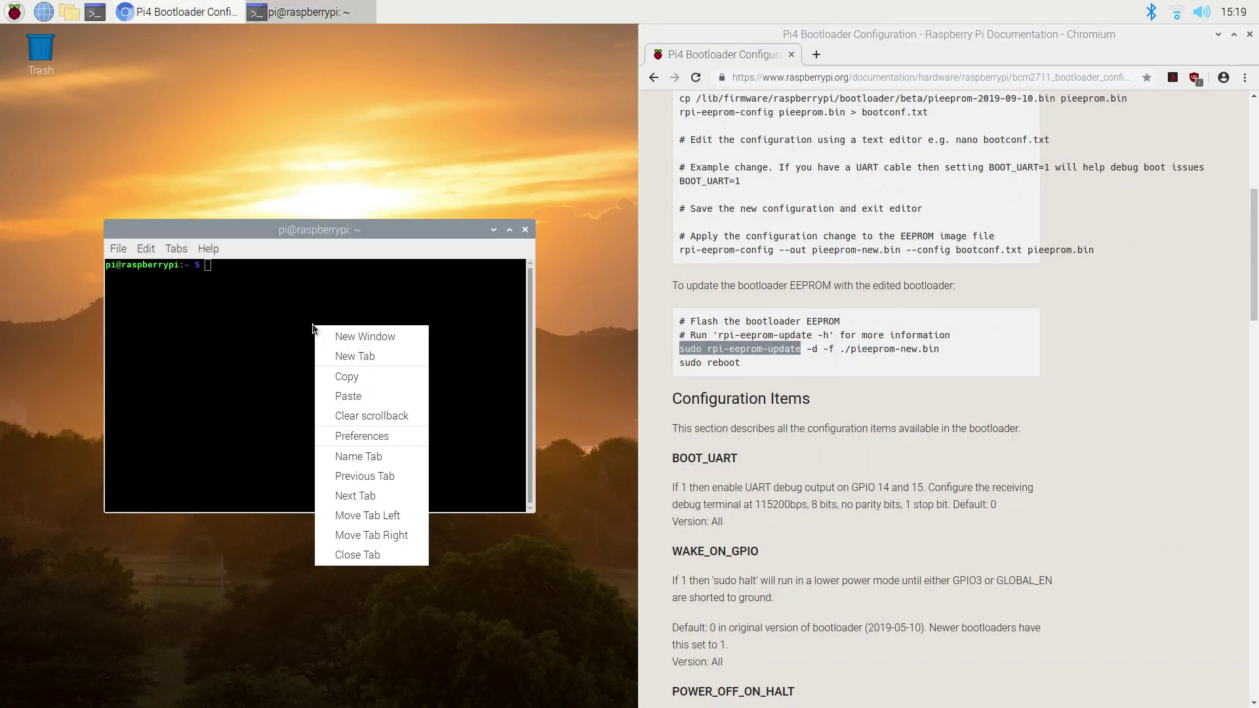
click(368, 395)
key(Return)
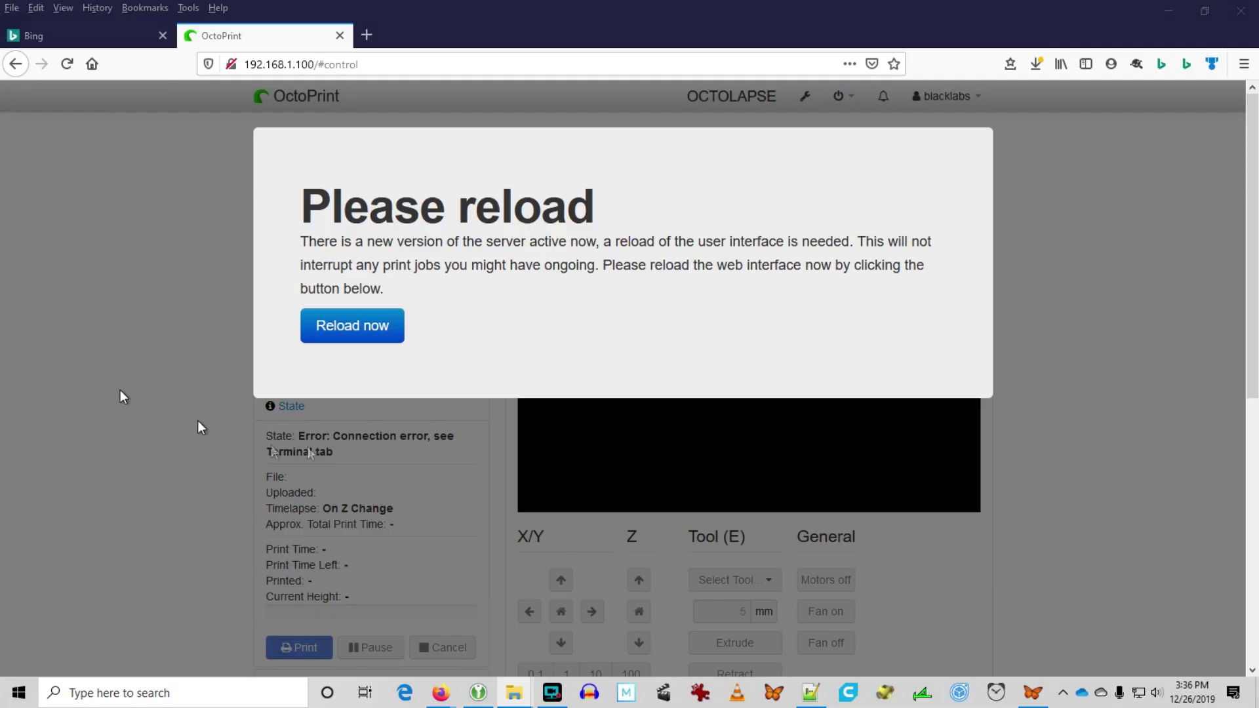
- Reload the updated OctoPrint interface and connect it to the printer
click(339, 342)
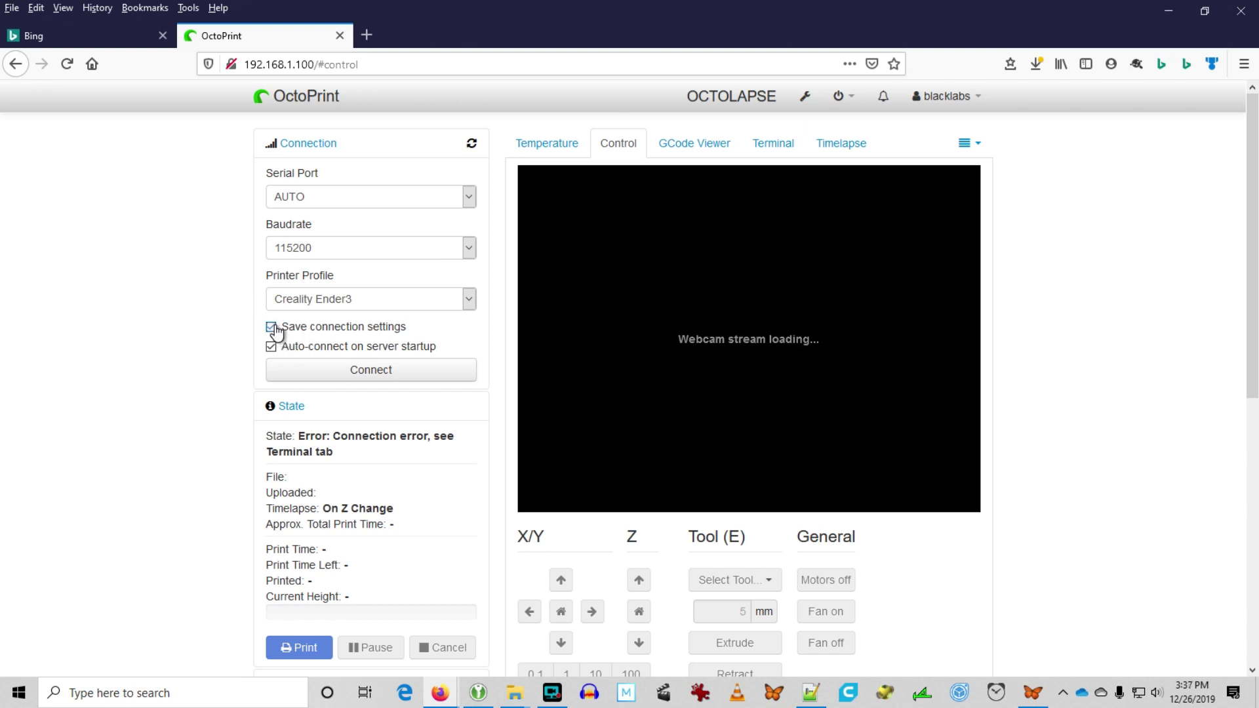
click(326, 373)
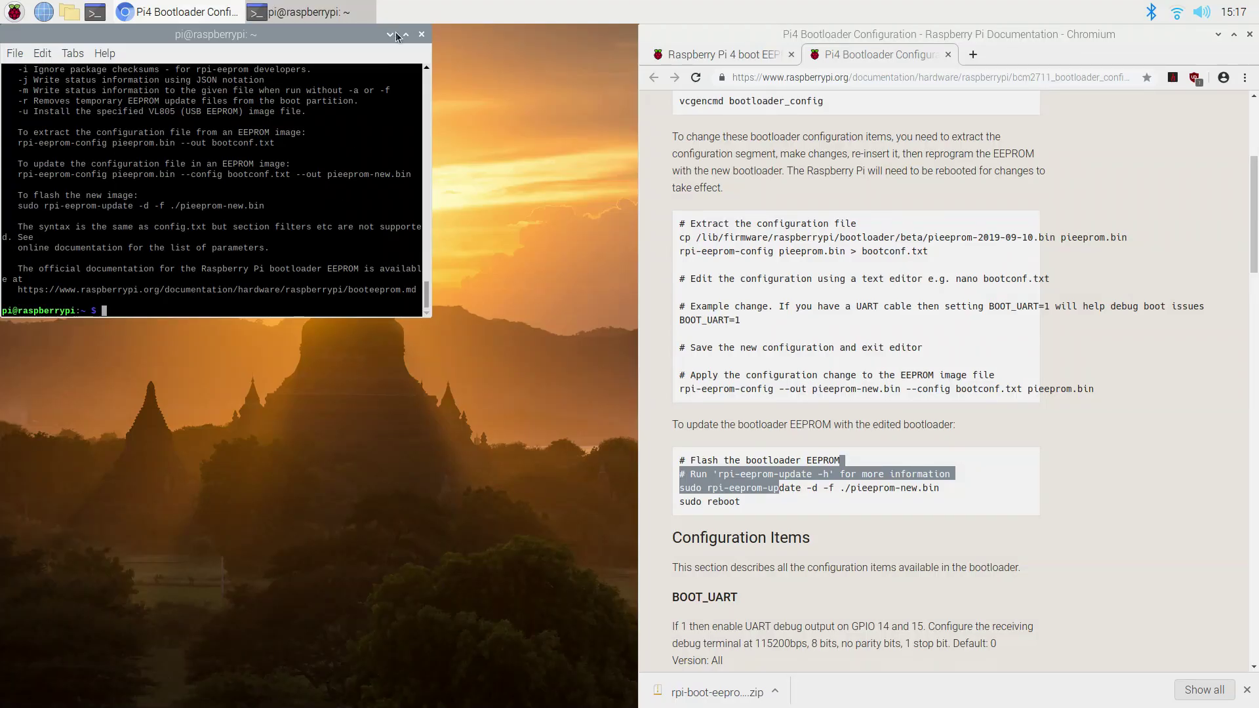
- Maximize the terminal and scroll through the rpi-eeprom-update status and help output
click(406, 32)
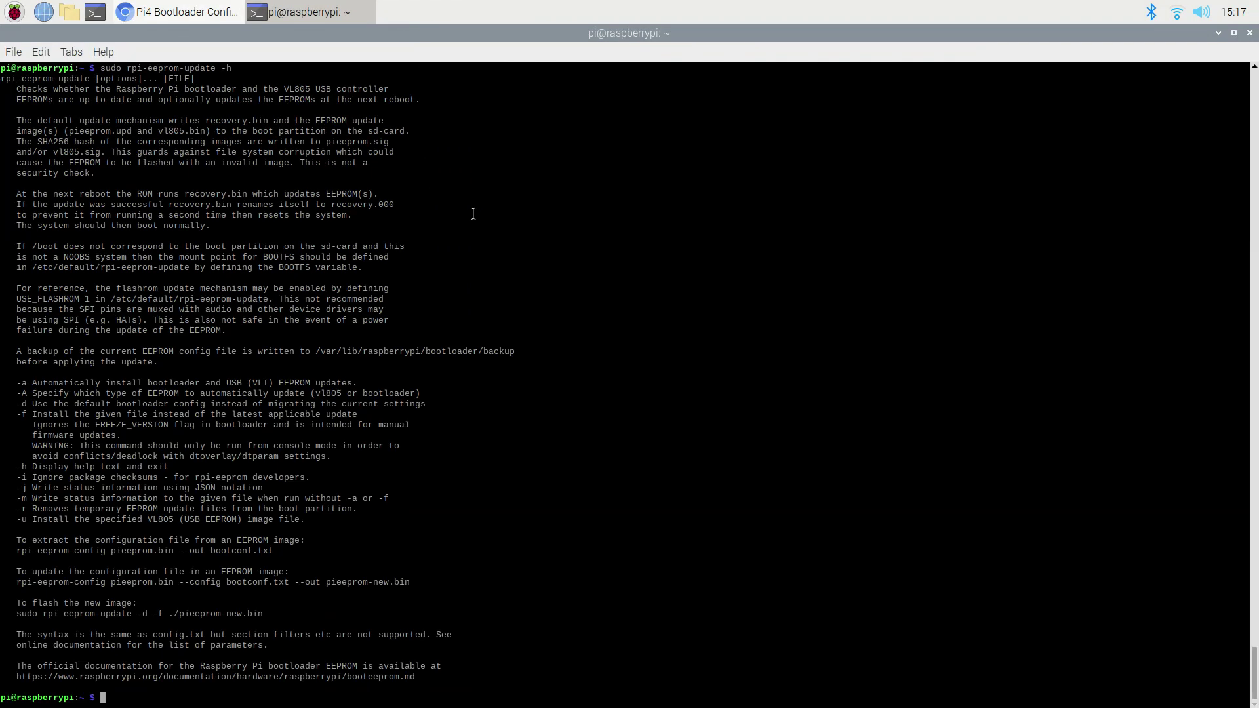
scroll(475, 217, up, 5)
scroll(474, 219, down, 10)
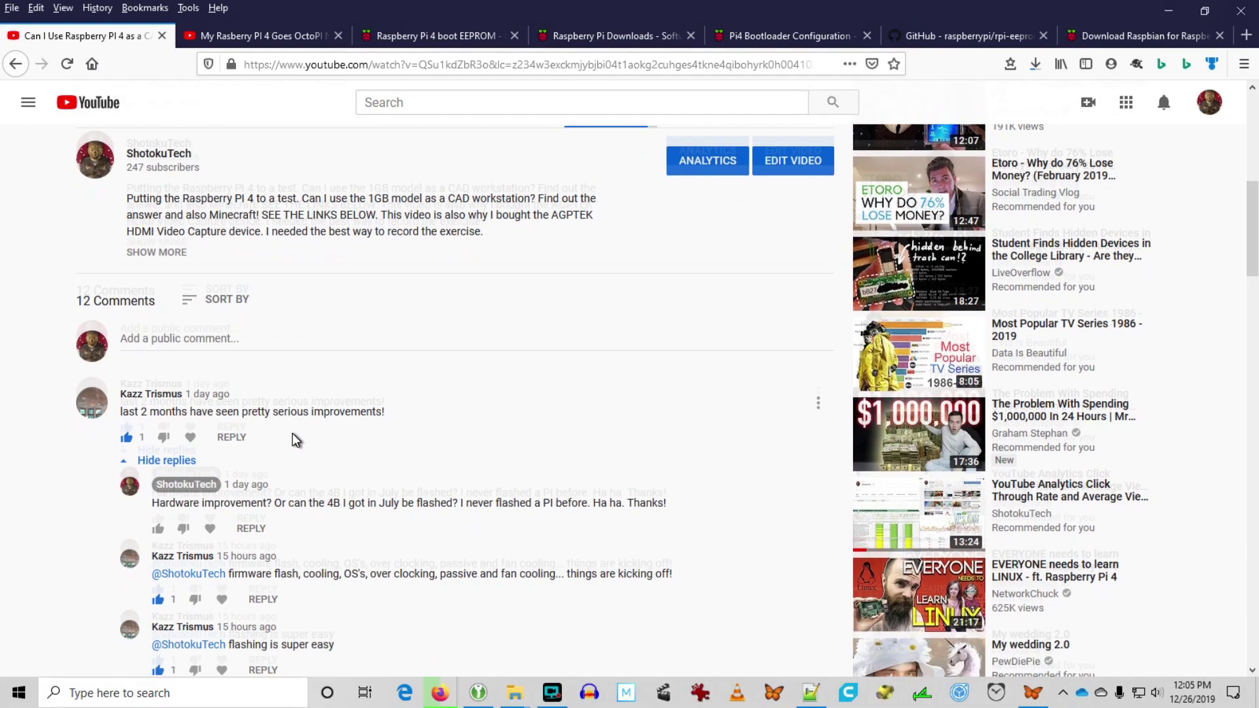
scroll(210, 296, down, 5)
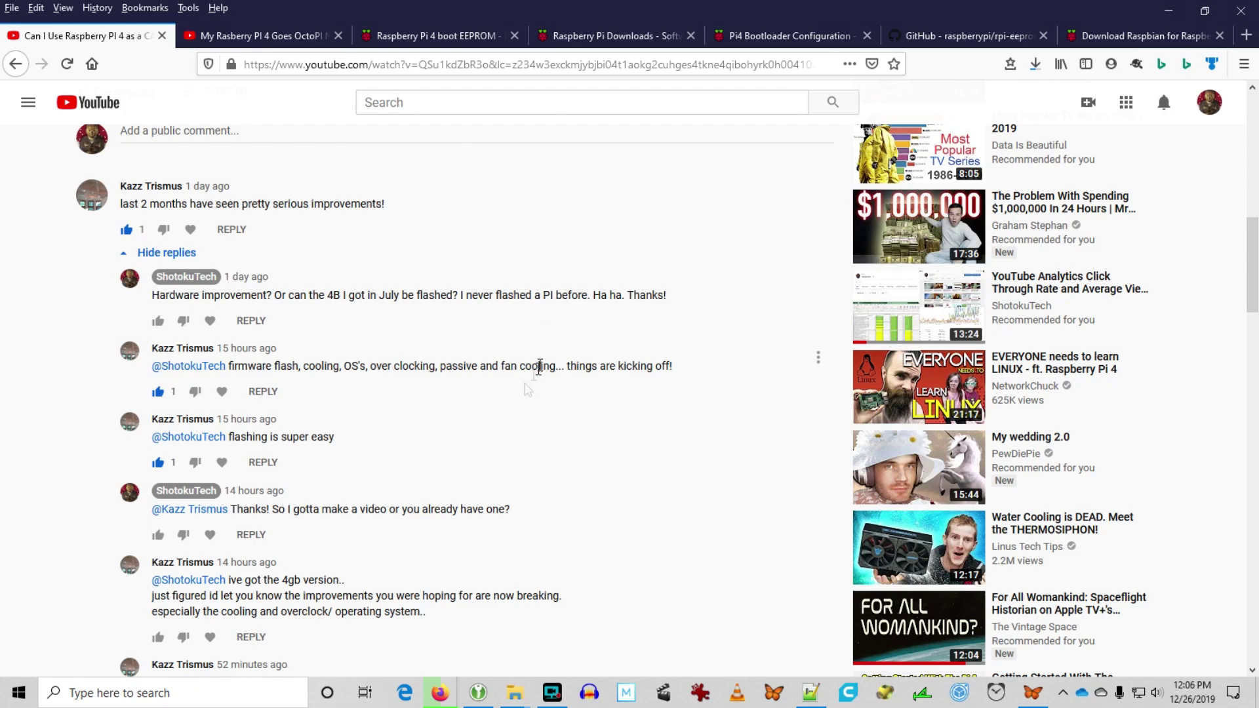
drag(293, 437, 326, 437)
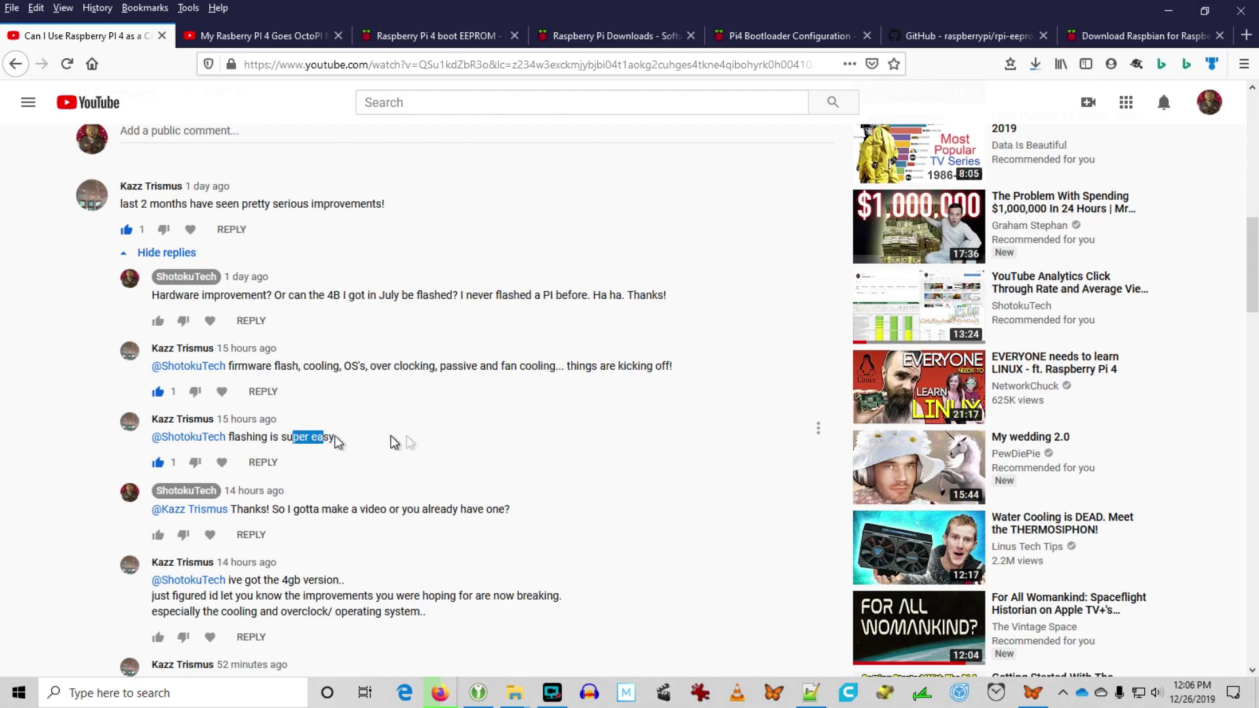